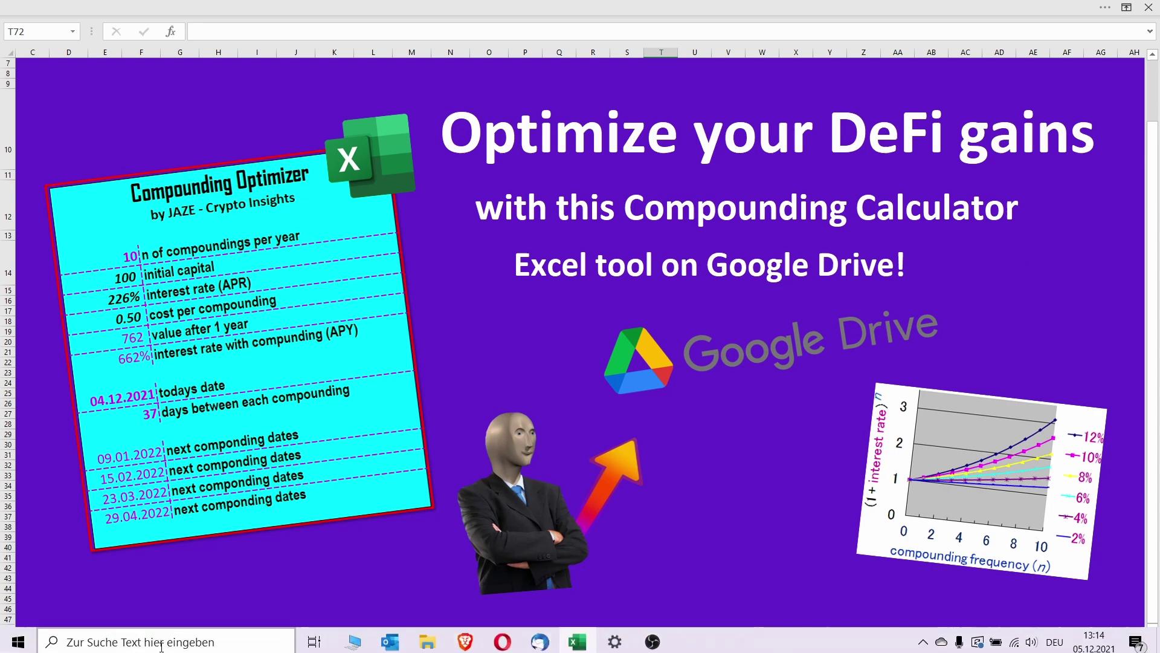
pyautogui.click(167, 641)
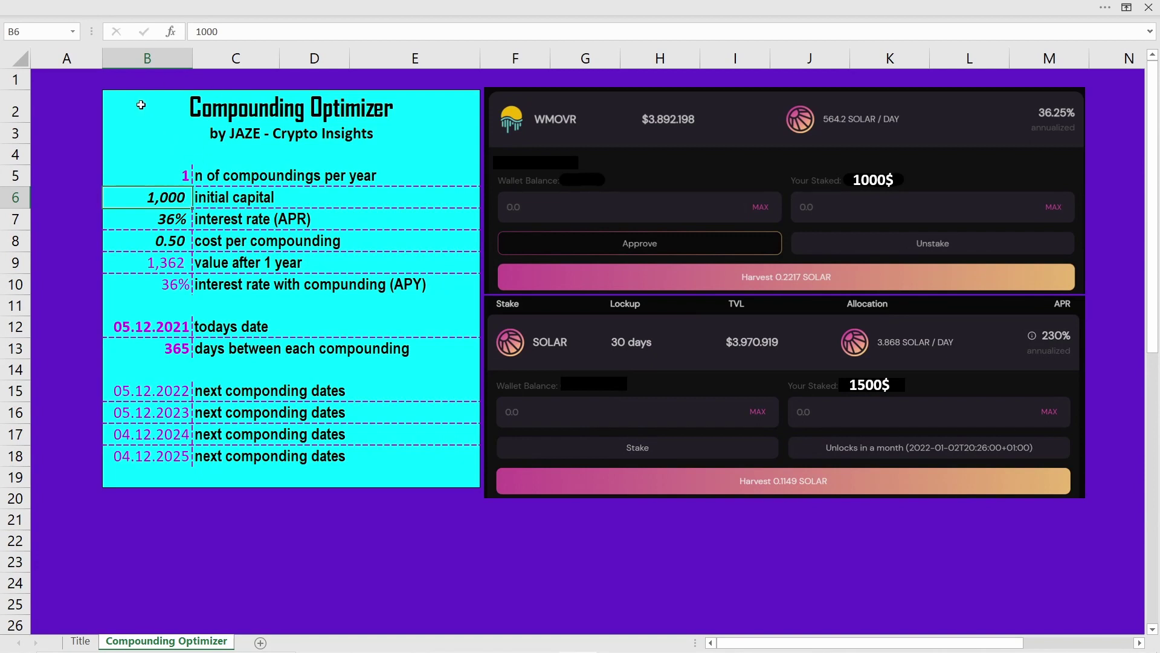
pyautogui.moveTo(135, 98); pyautogui.dragTo(232, 475)
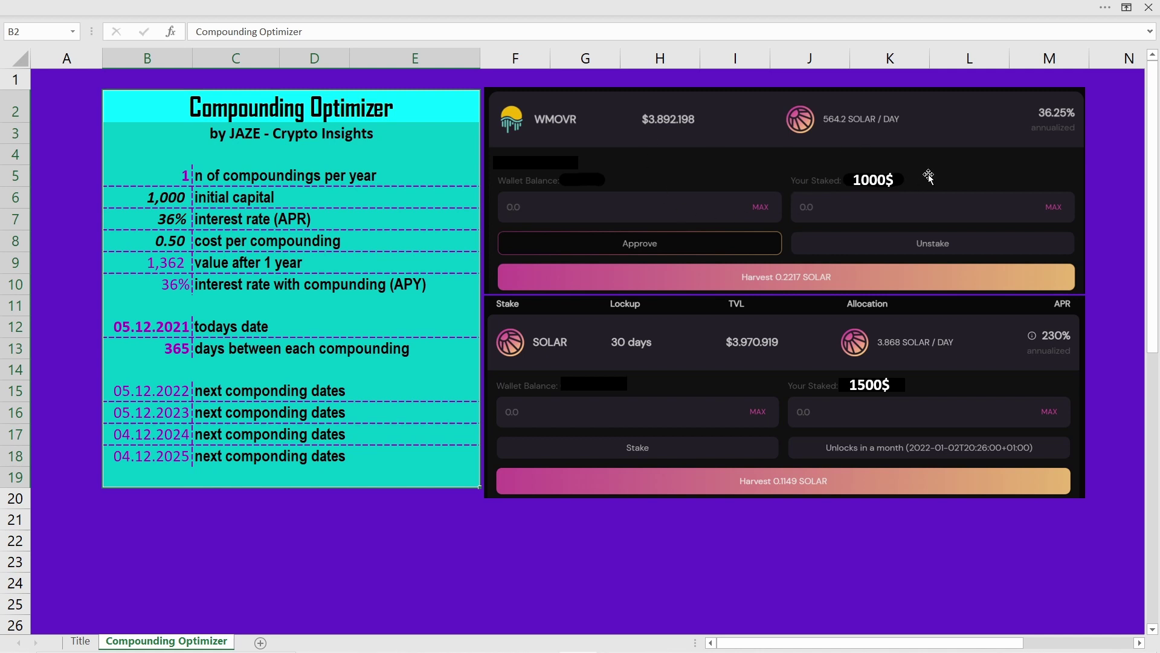
pyautogui.click(169, 176)
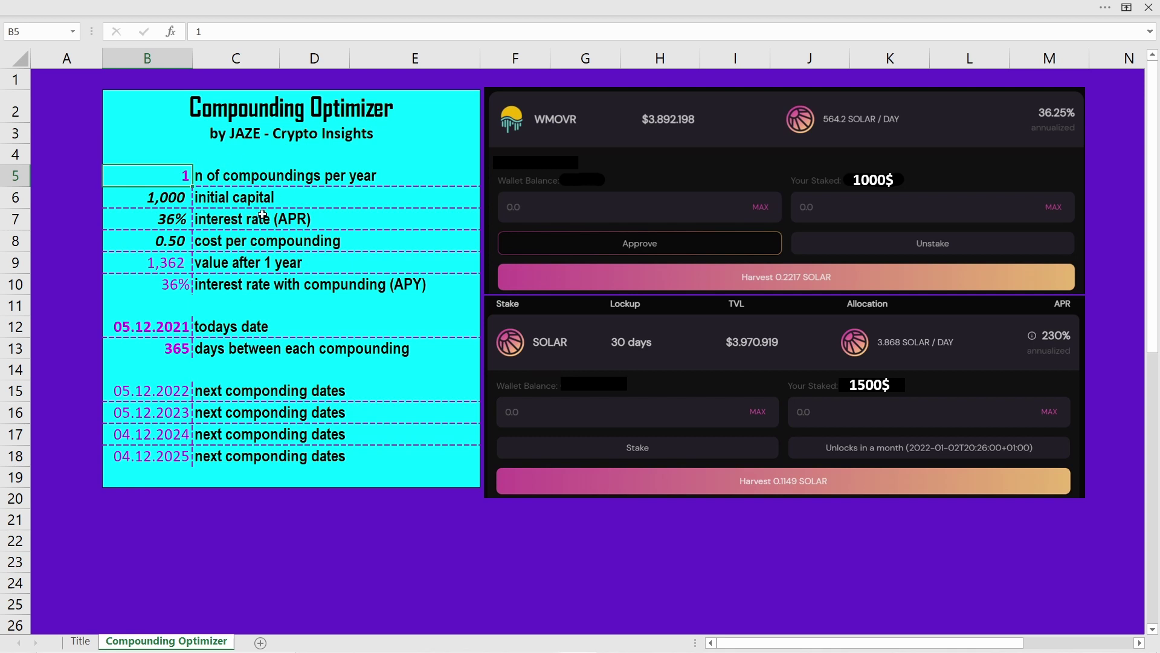
# - Enter 10, then 12, as compoundings per year in B5, giving 30-day intervals
pyautogui.write('10')
pyautogui.press('Return')
pyautogui.click(172, 171)
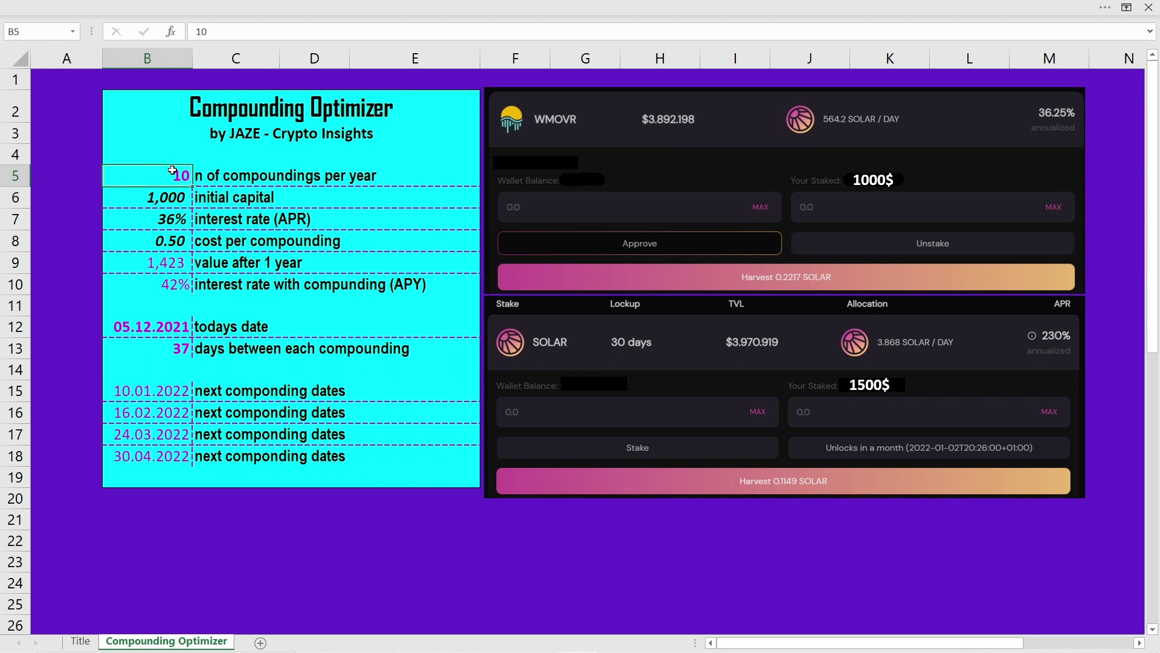
pyautogui.write('12')
pyautogui.press('Return')
pyautogui.click(172, 171)
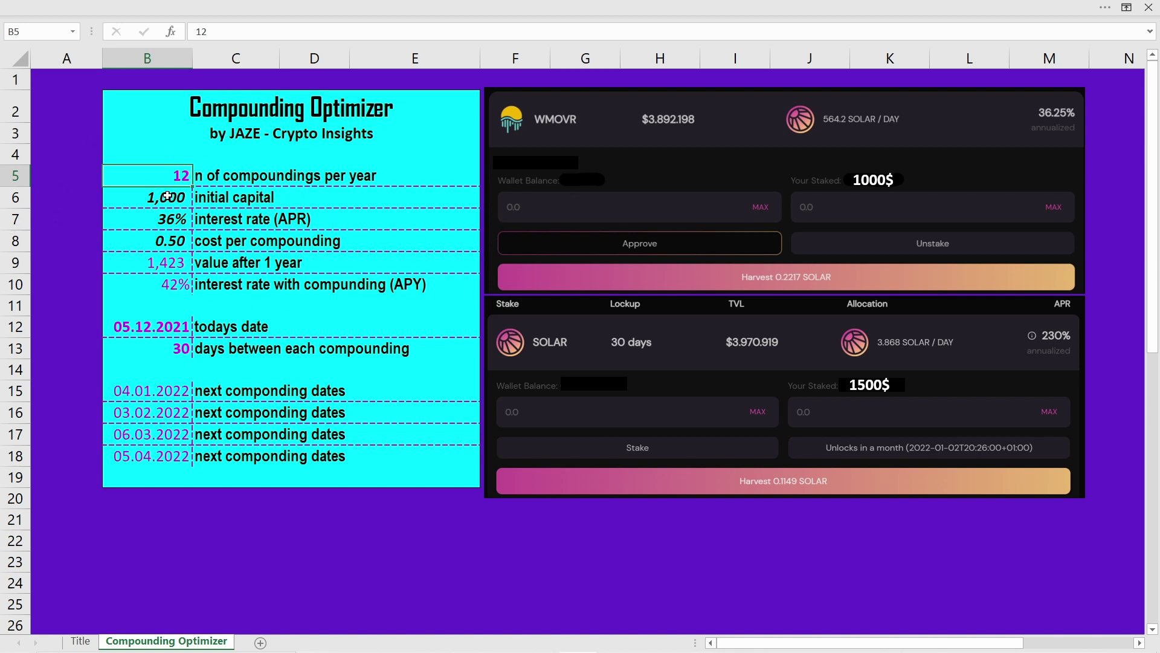
pyautogui.moveTo(168, 197); pyautogui.dragTo(162, 239)
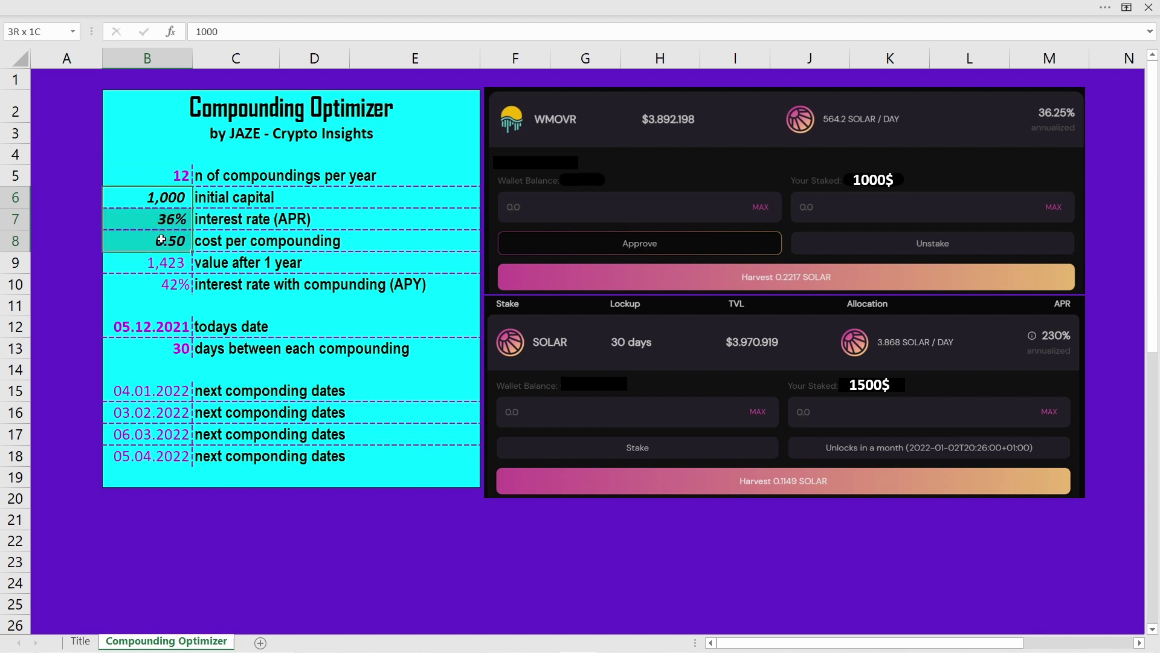
pyautogui.click(151, 199)
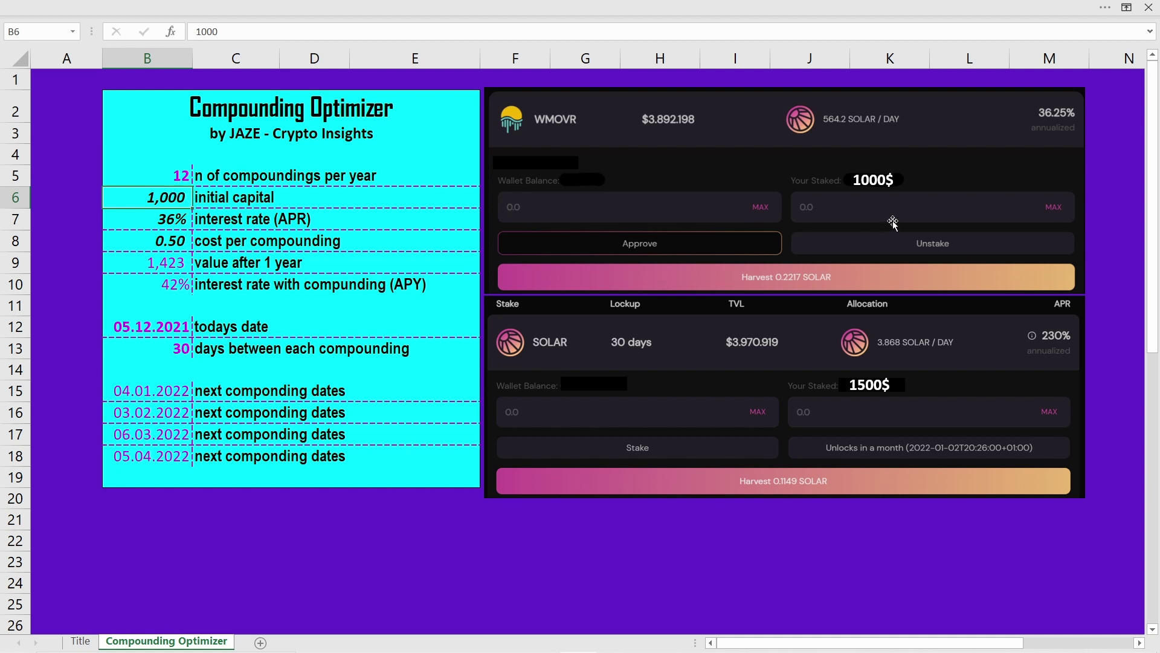
pyautogui.click(166, 228)
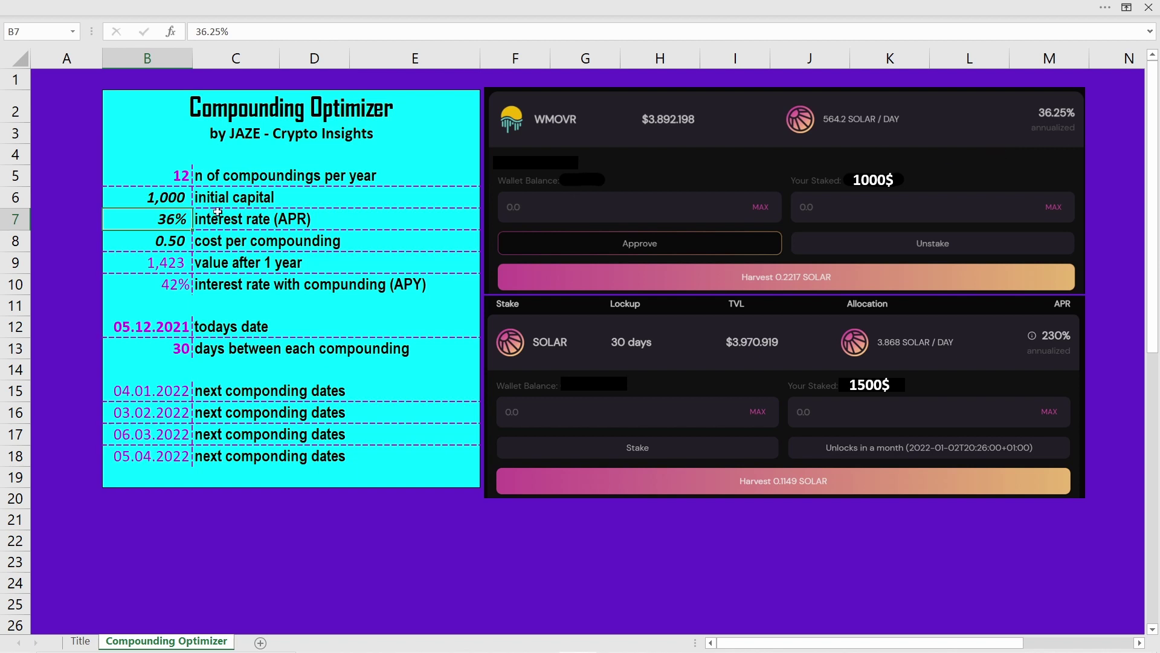
pyautogui.click(165, 240)
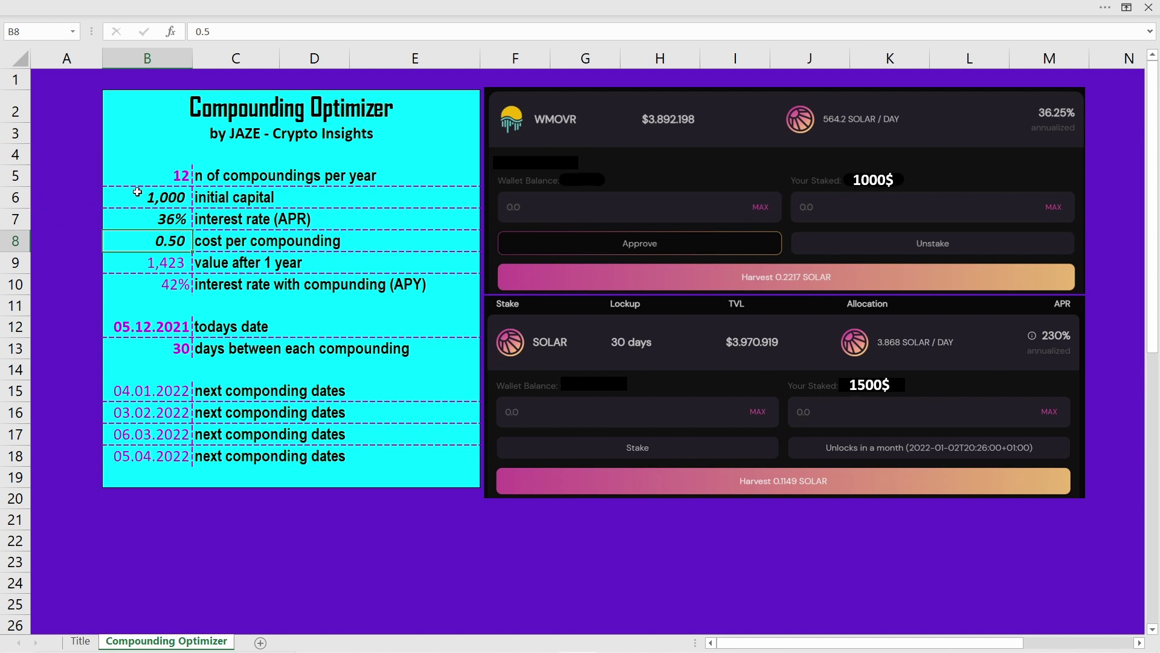
pyautogui.click(174, 199)
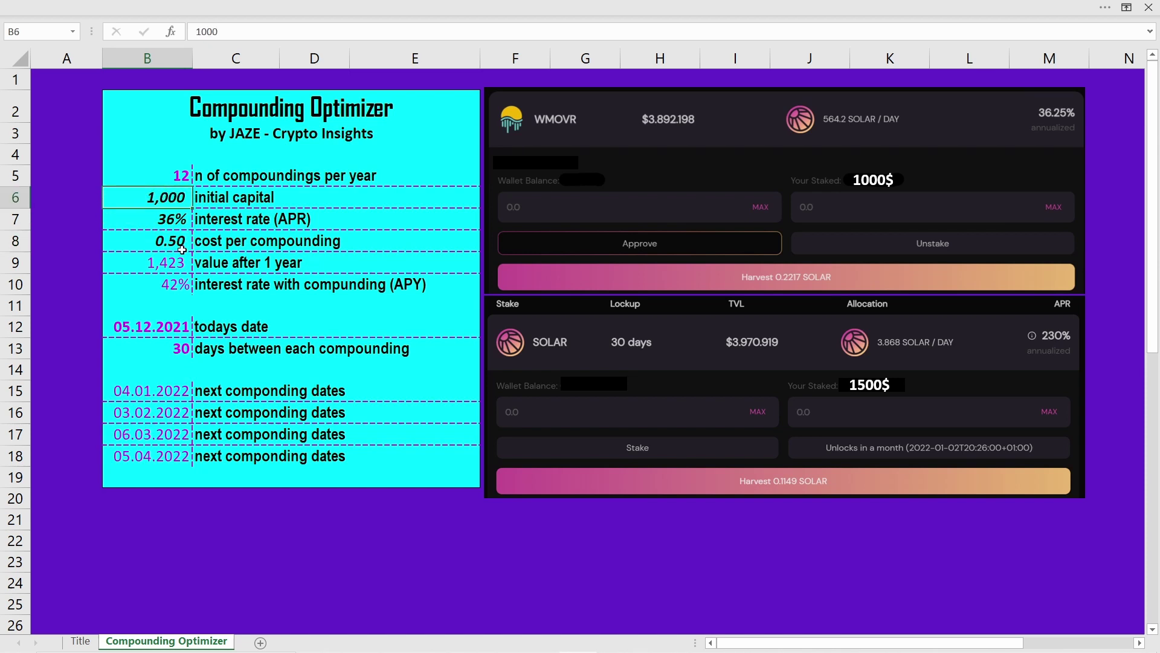
pyautogui.click(172, 238)
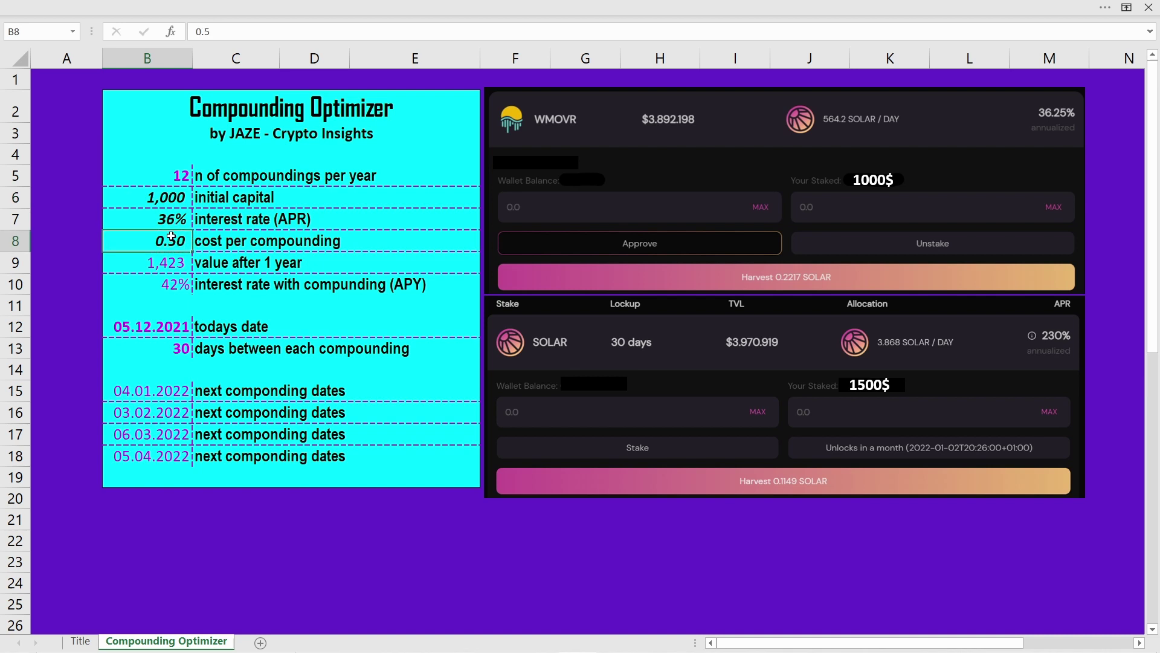
pyautogui.click(173, 197)
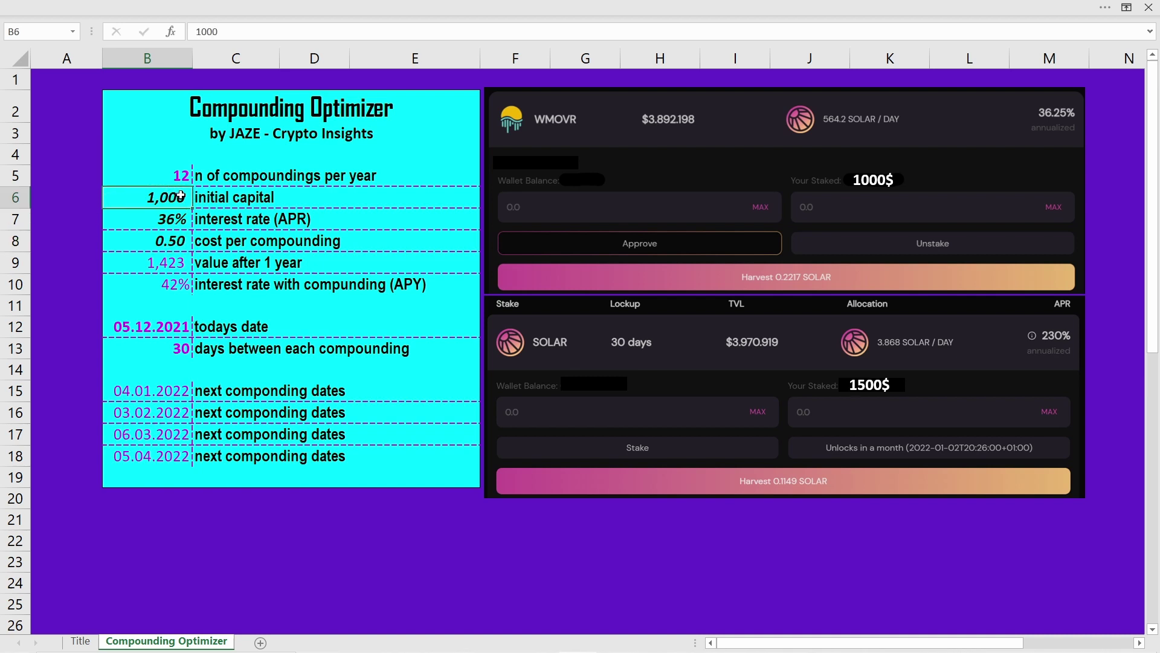
pyautogui.click(174, 240)
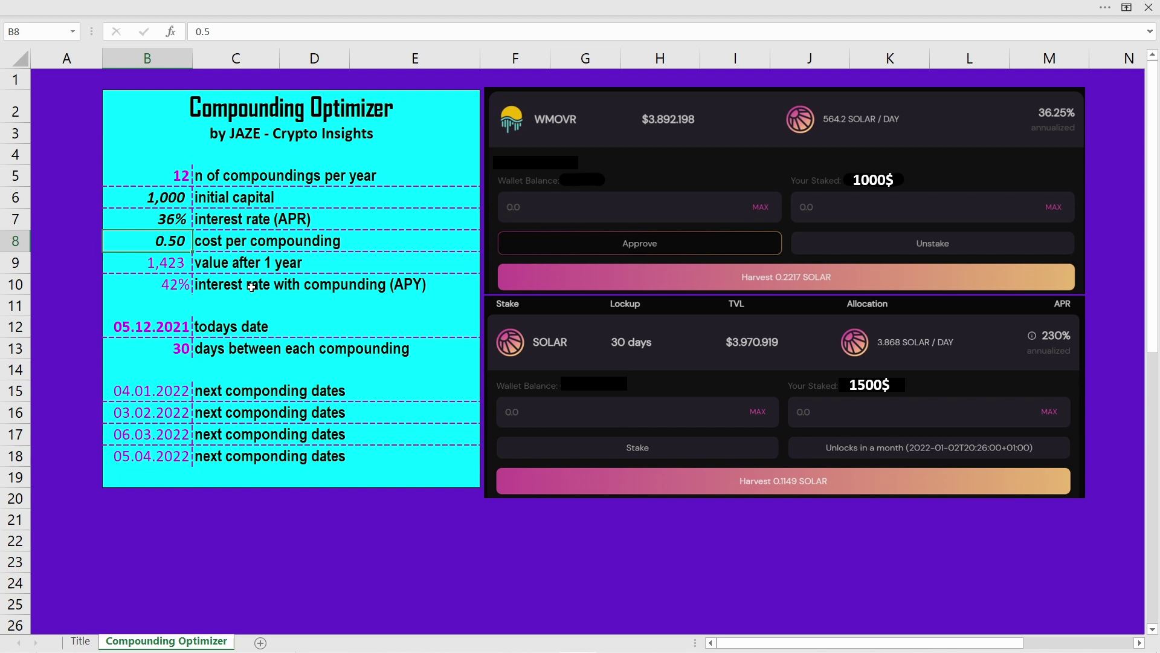
pyautogui.click(184, 174)
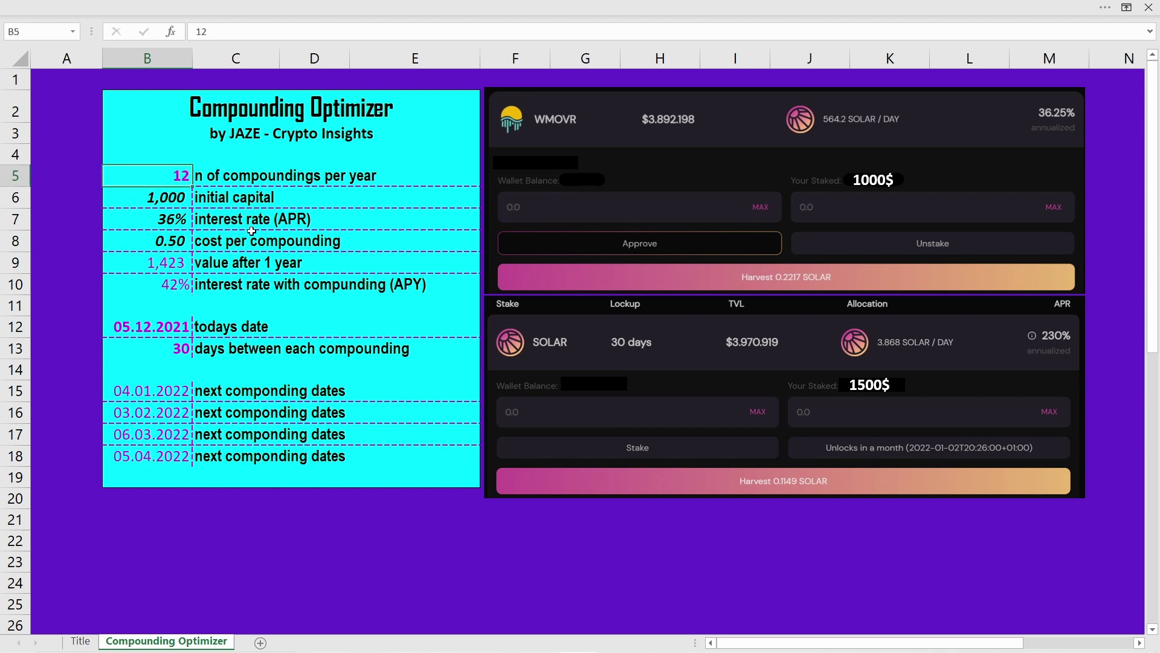
pyautogui.write('10')
pyautogui.press('Return')
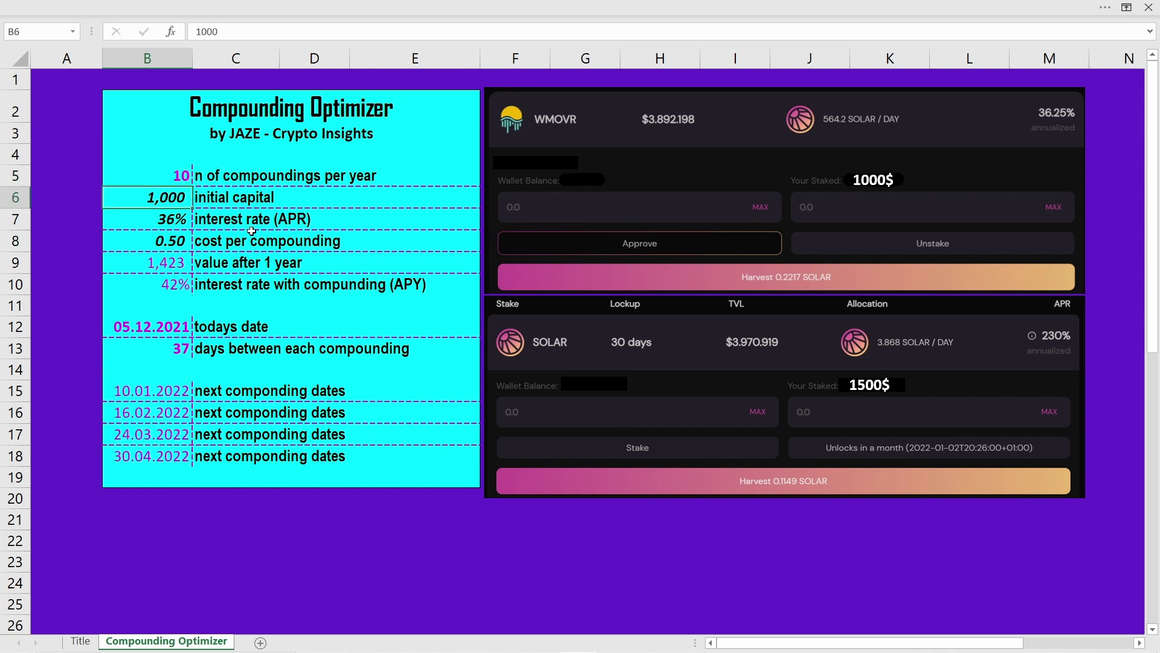
pyautogui.click(158, 265)
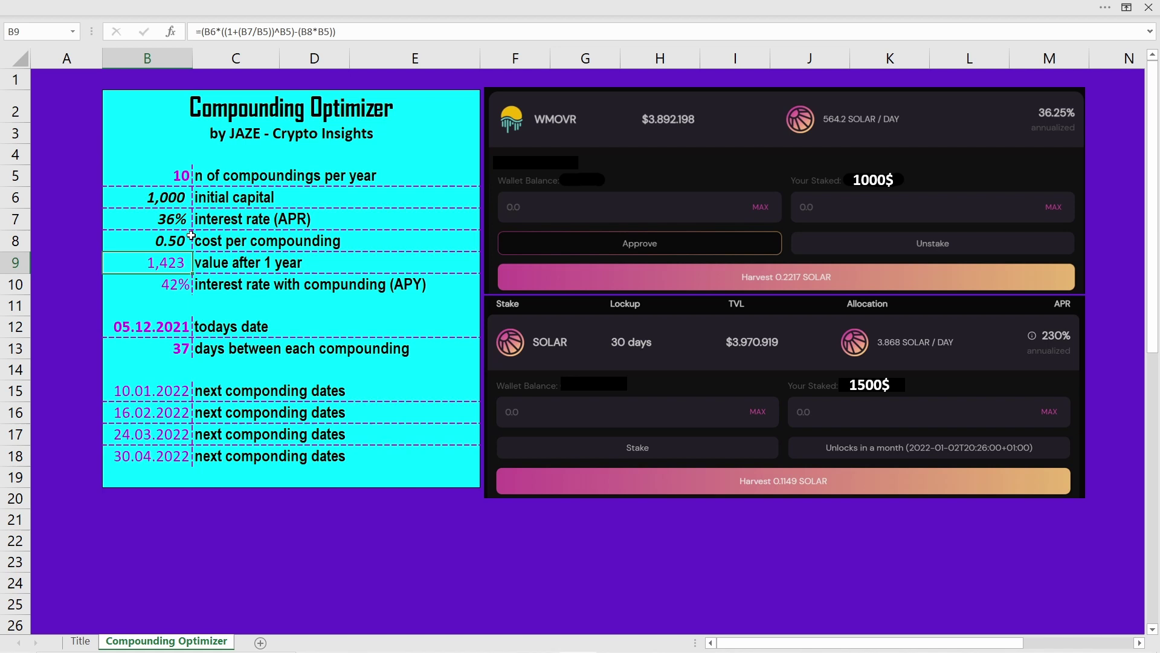
pyautogui.doubleClick(173, 178)
pyautogui.press('Return')
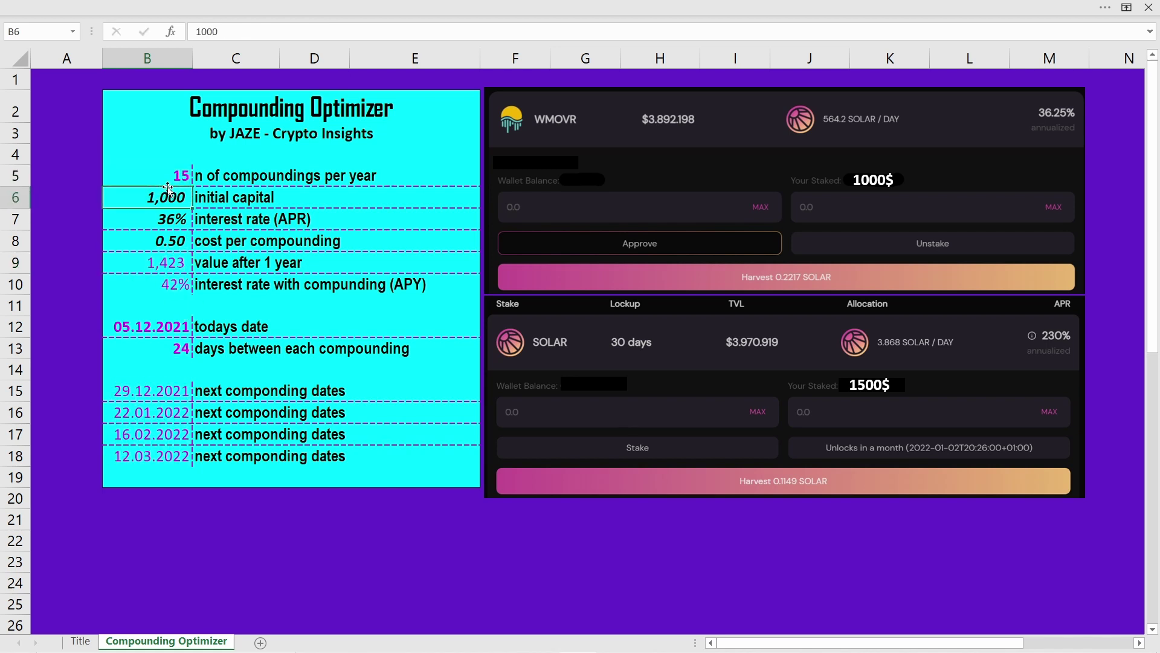
pyautogui.click(181, 261)
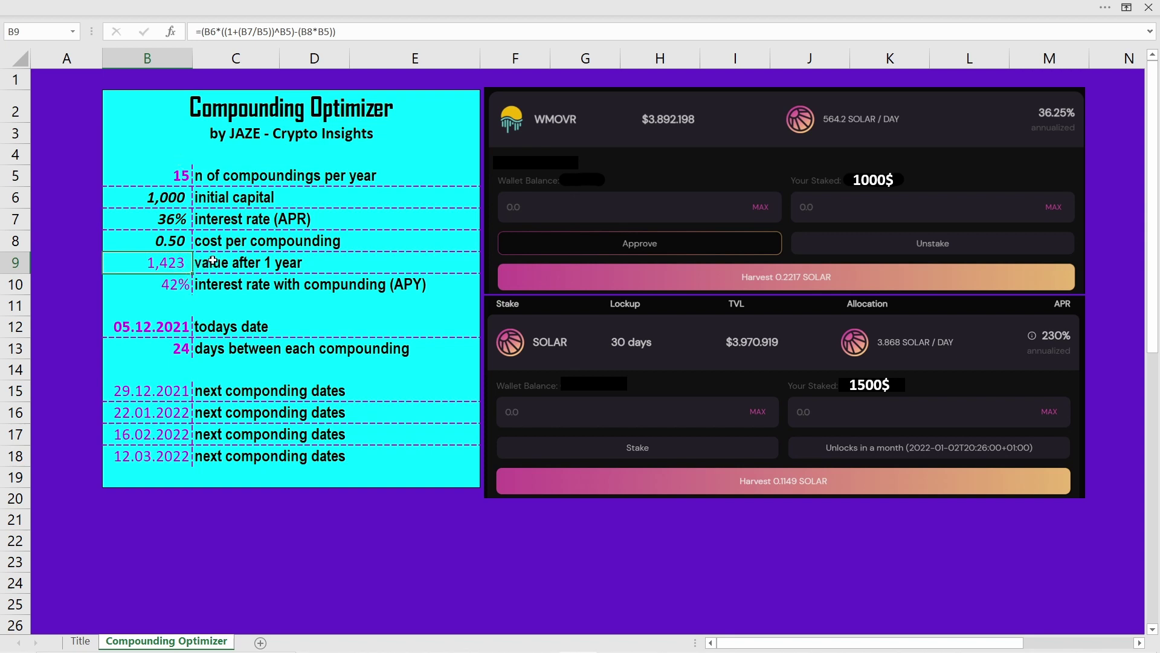
pyautogui.click(180, 182)
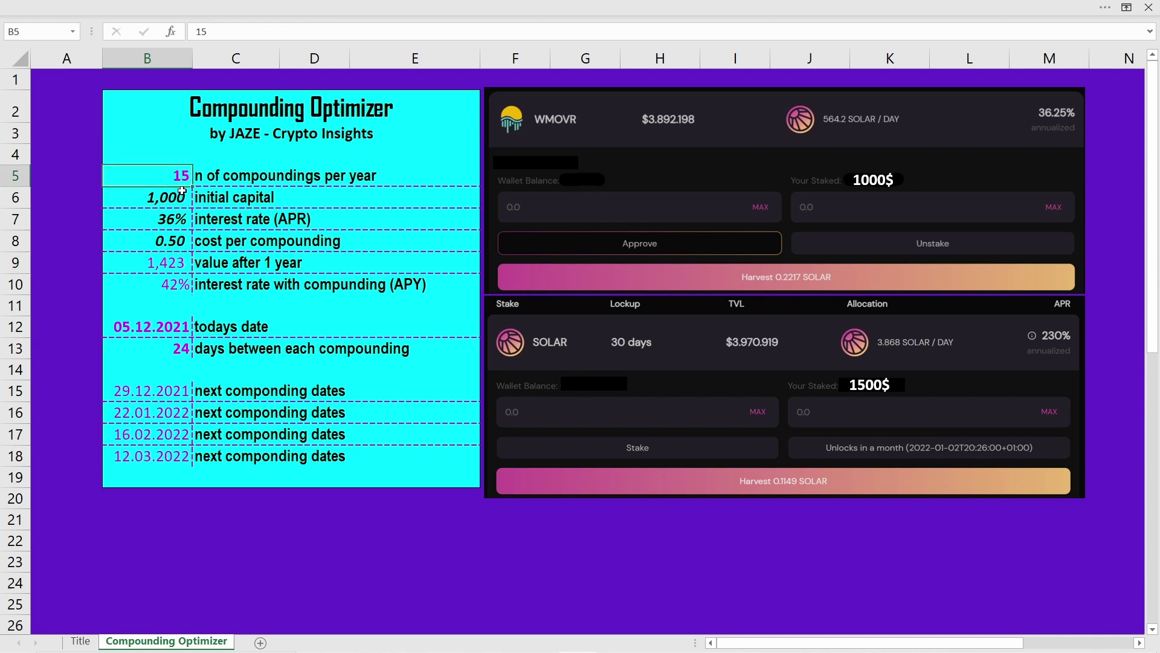
pyautogui.write('80')
pyautogui.press('Return')
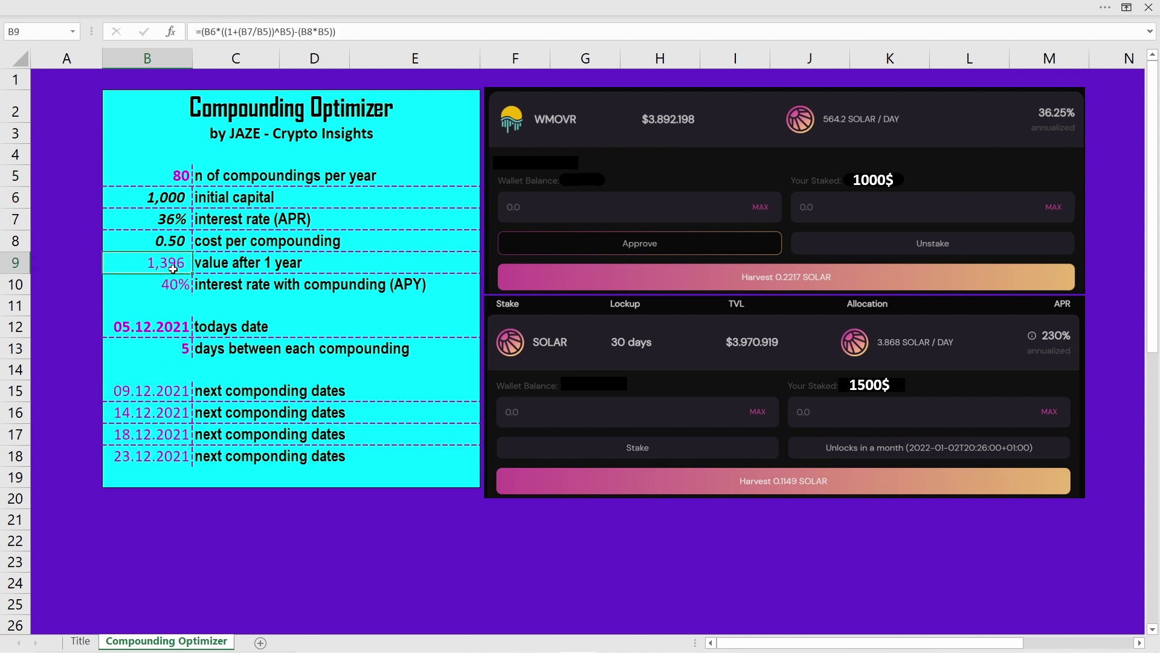
pyautogui.click(172, 269)
pyautogui.click(184, 184)
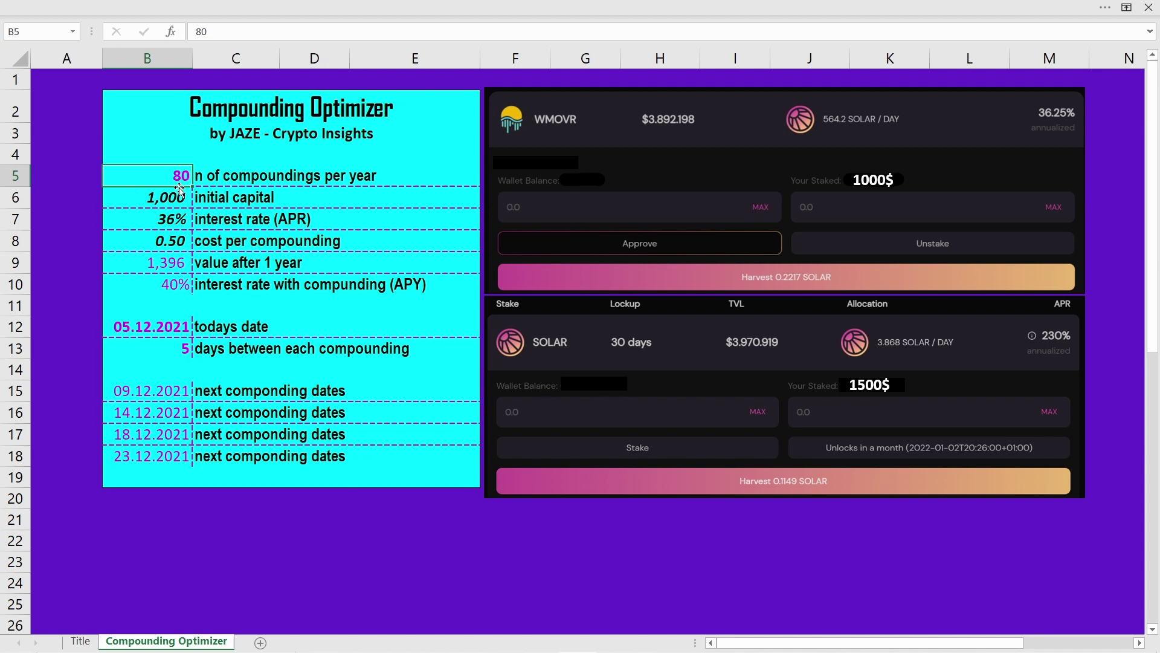
pyautogui.write('12')
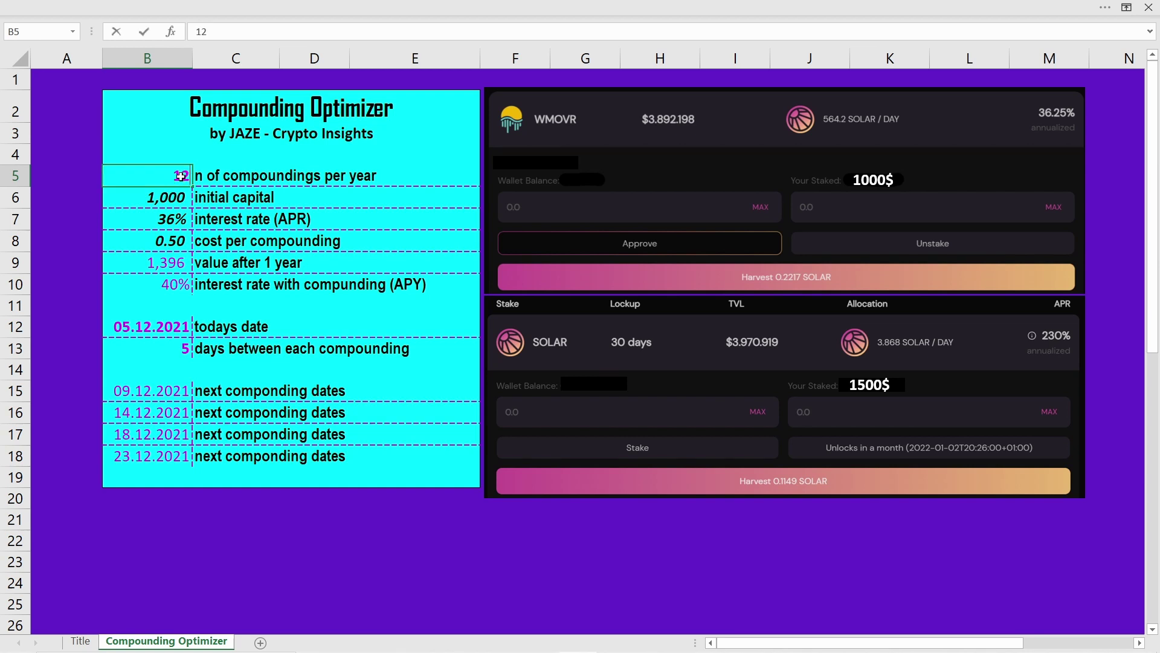
pyautogui.press('Return')
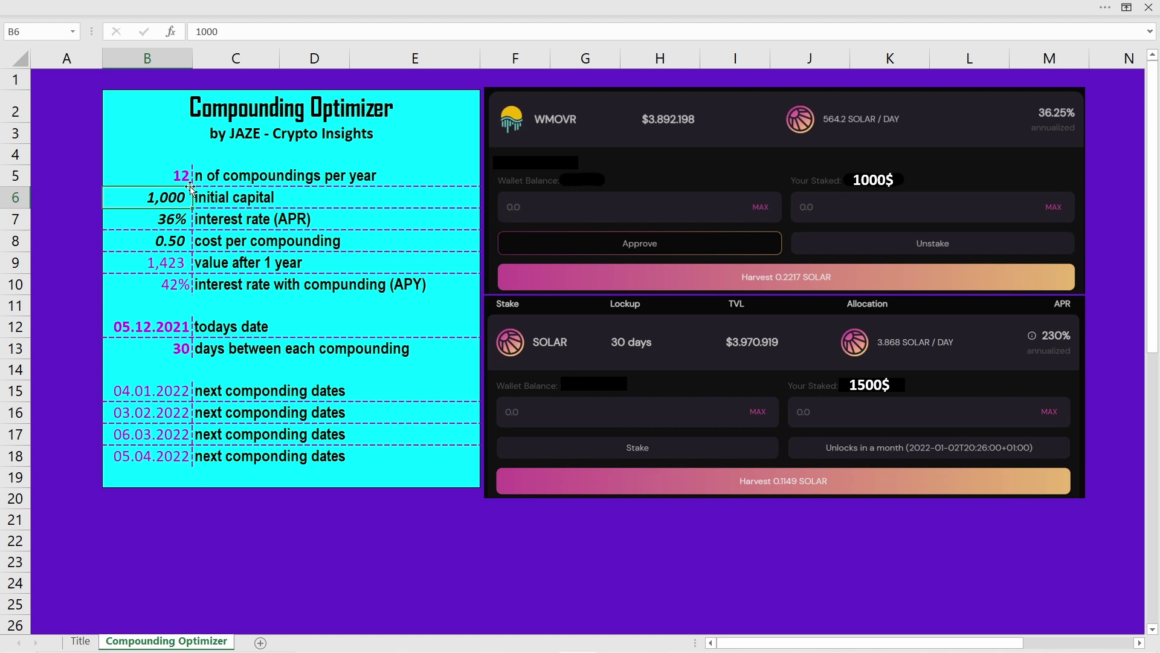
# - Open Solver (Alt+A, Y, 2): maximise $B$9 by changing $B$5, with $B$5 >= 1, GRG Nonlinear
pyautogui.hotkey('alt', 'a')
pyautogui.press('y')
pyautogui.press('2')
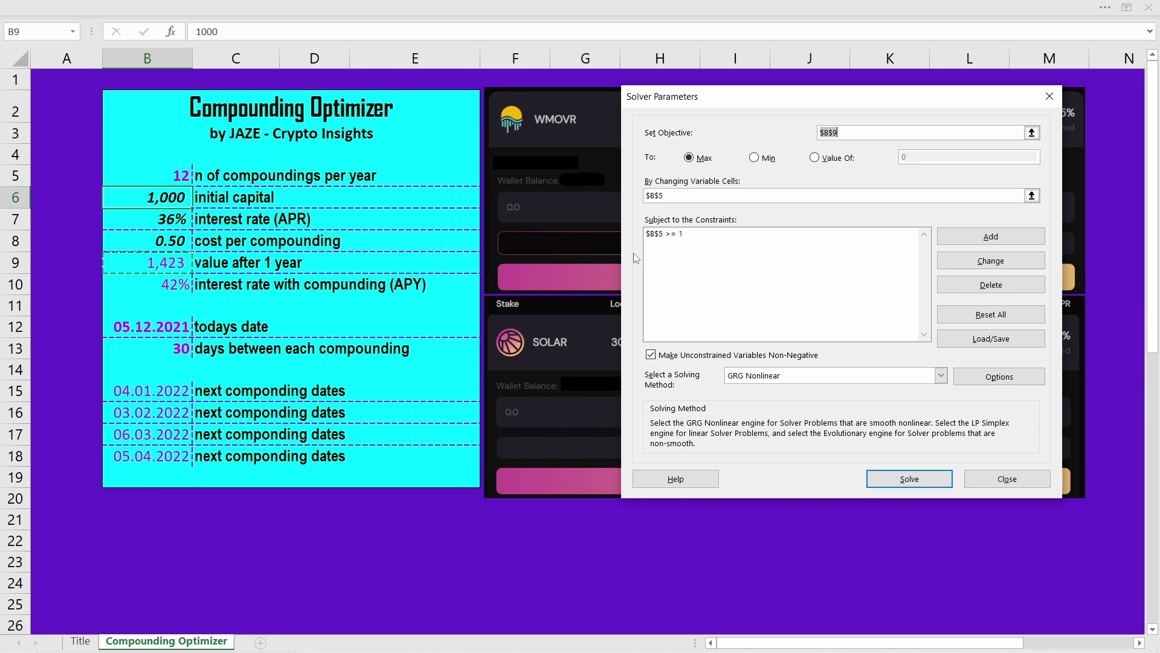
pyautogui.click(671, 236)
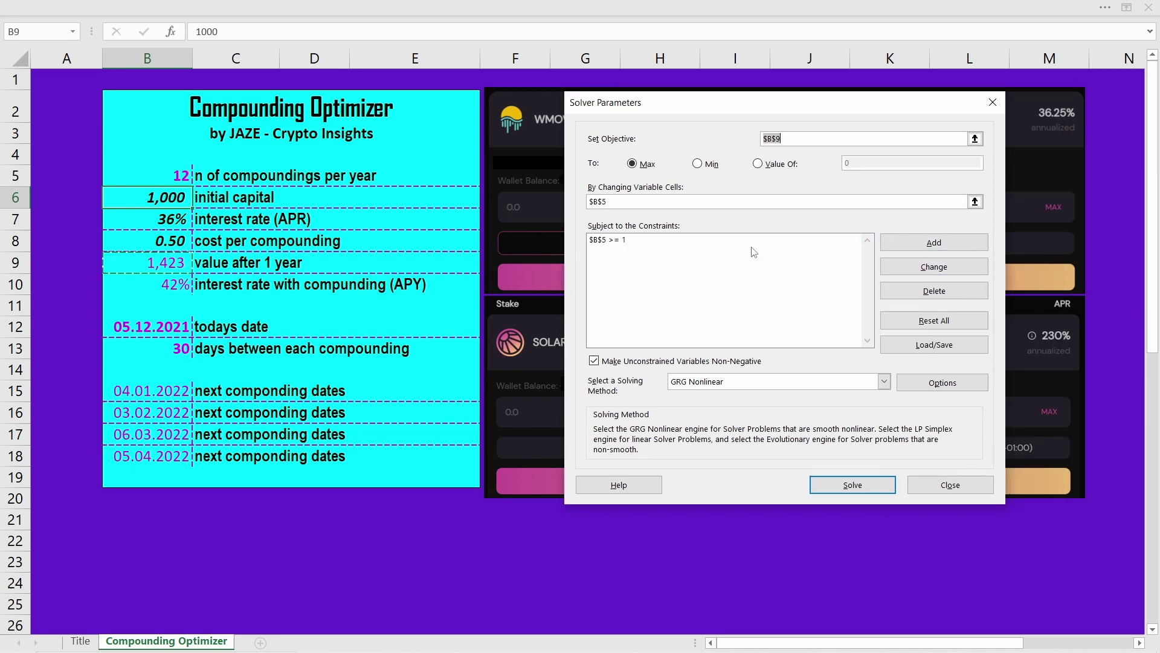
pyautogui.click(930, 244)
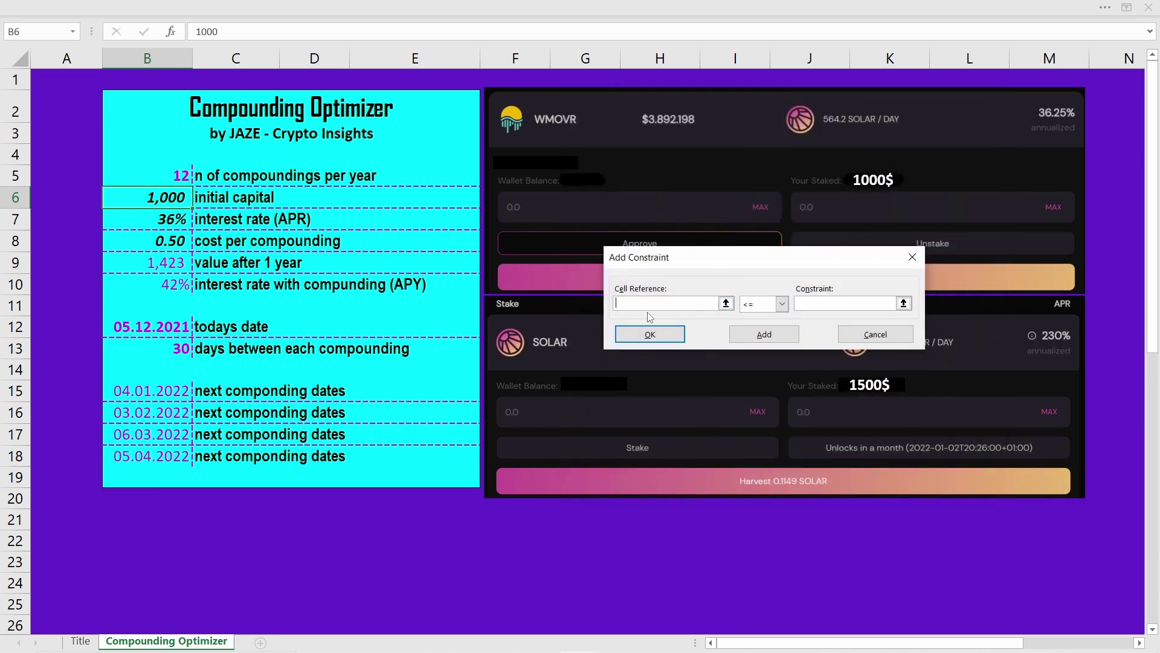
pyautogui.click(170, 174)
pyautogui.click(782, 303)
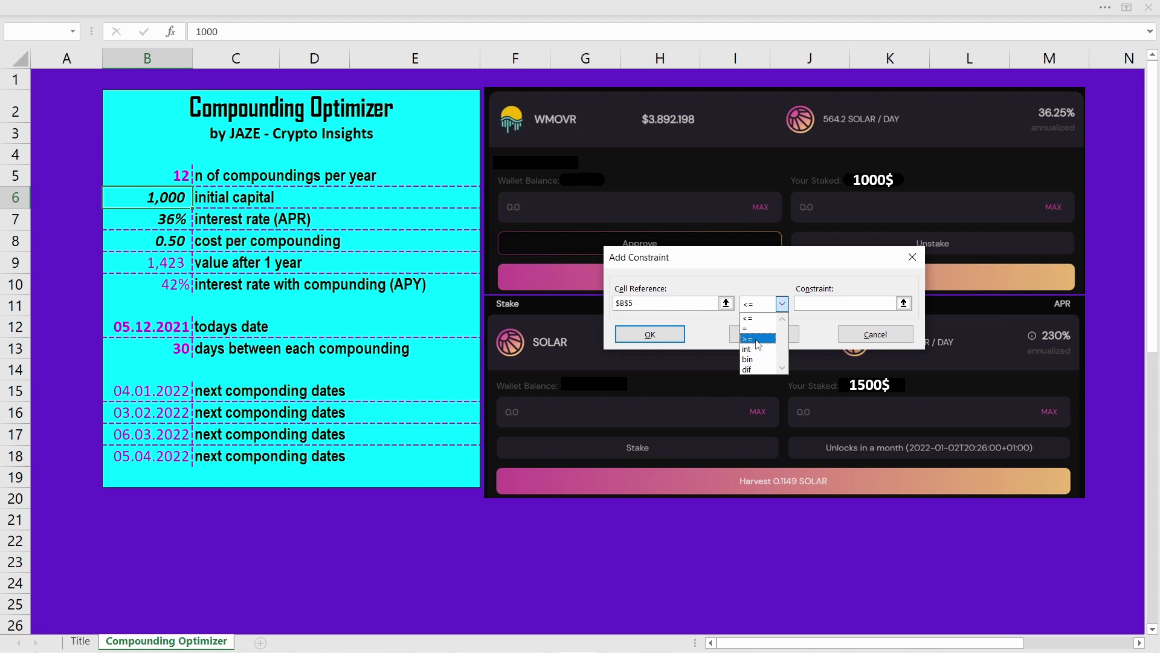
pyautogui.click(758, 340)
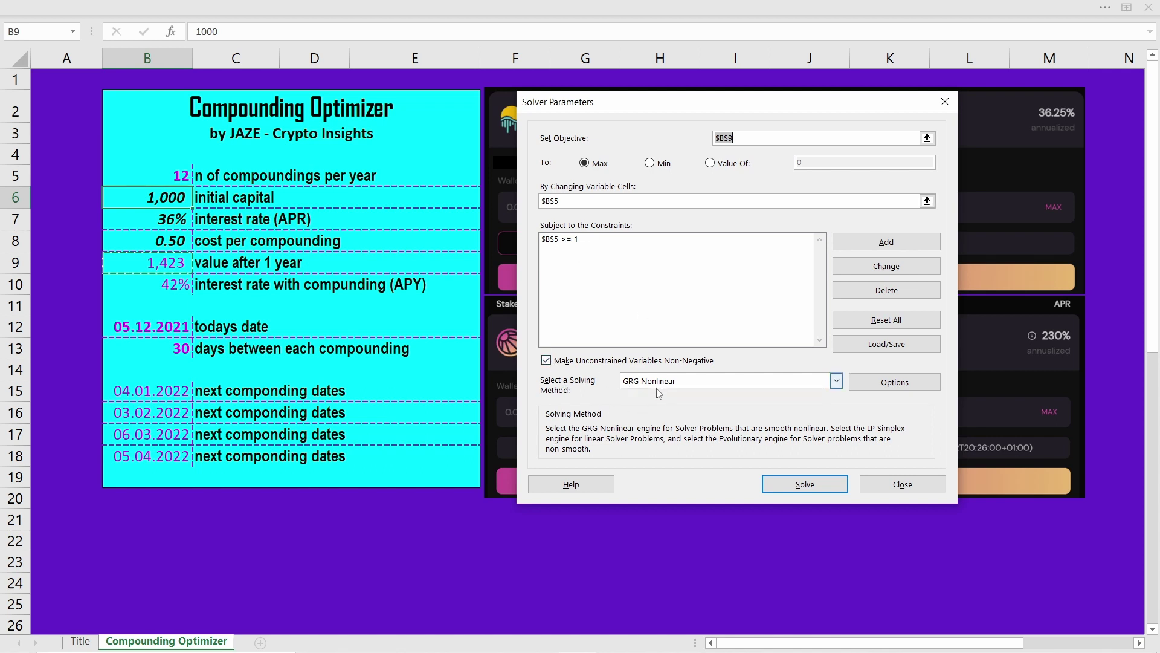
# - Solve and keep the 13-compoundings solution, then review the values in B5, B9 and B7
pyautogui.click(800, 484)
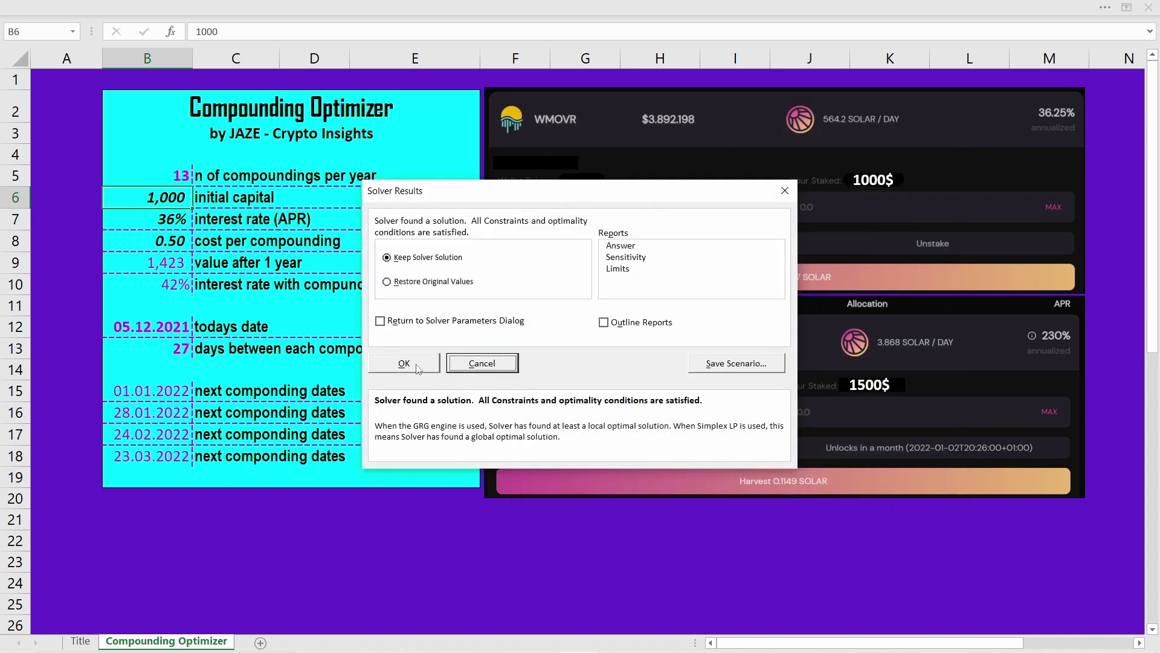
pyautogui.click(419, 366)
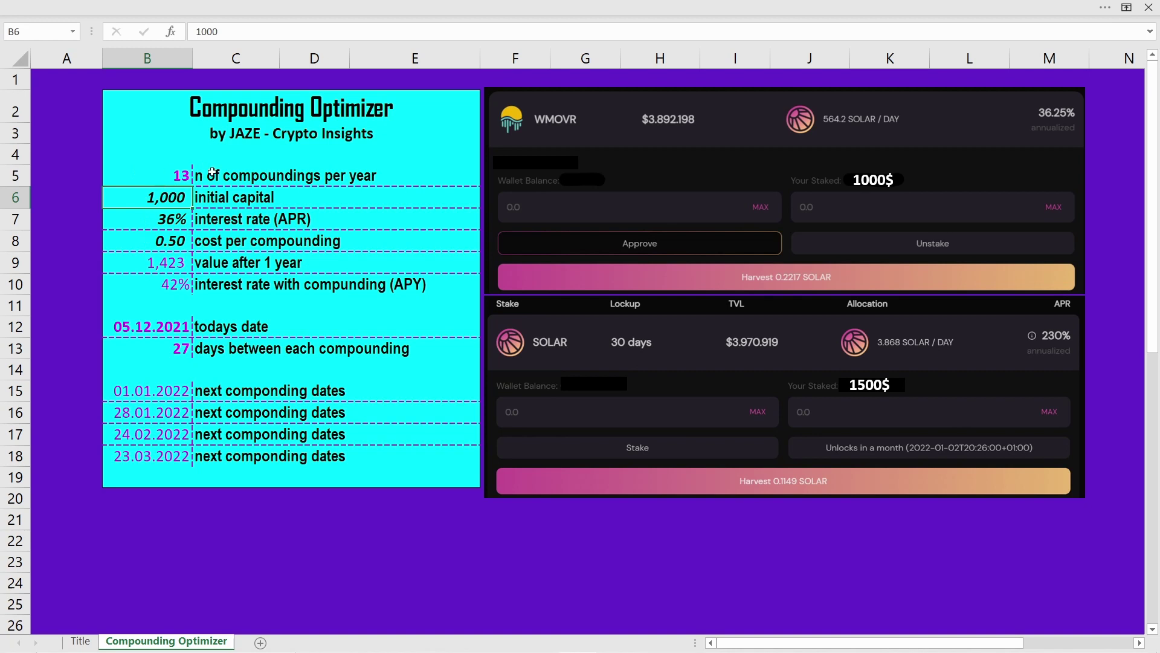
pyautogui.click(178, 178)
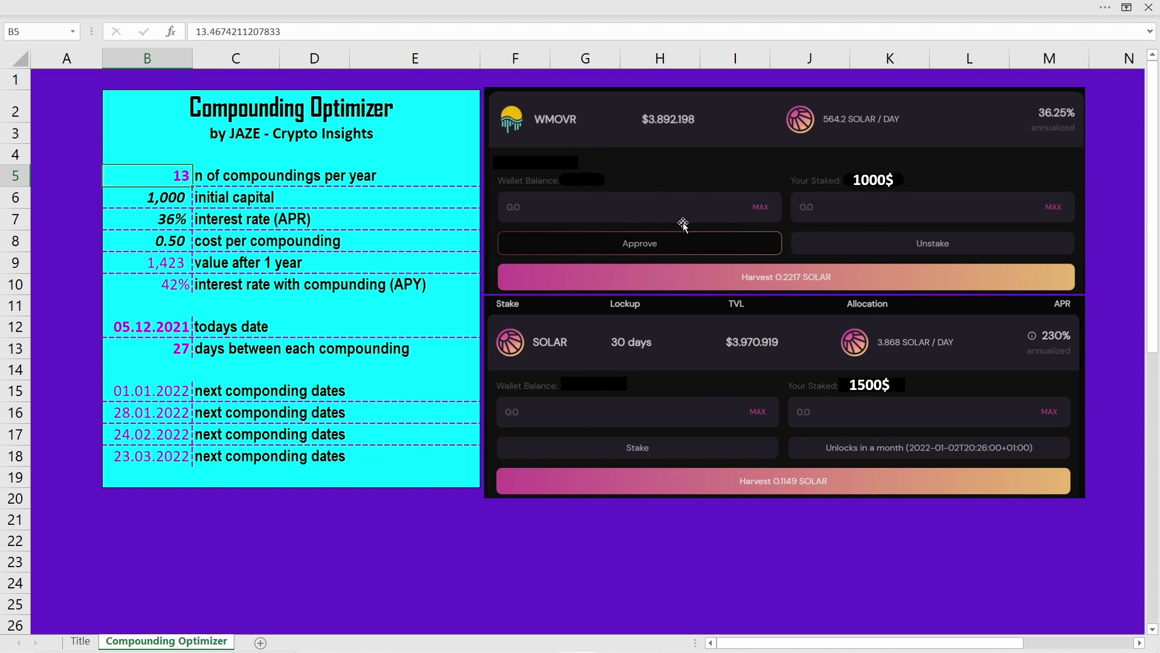
pyautogui.click(163, 269)
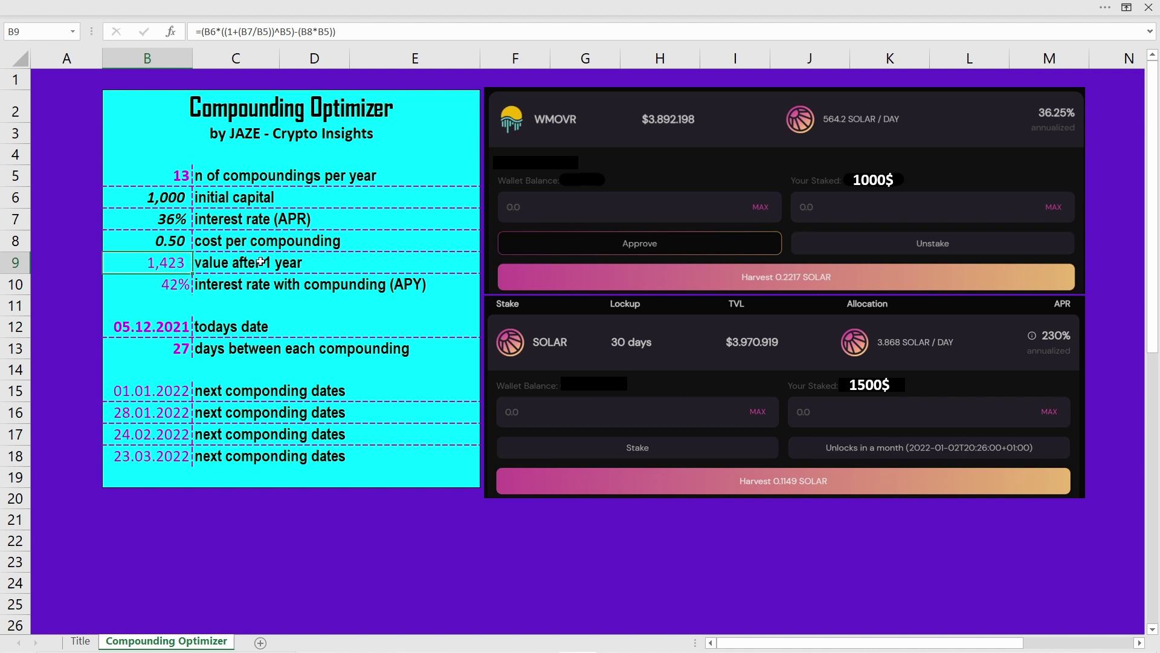
pyautogui.click(186, 223)
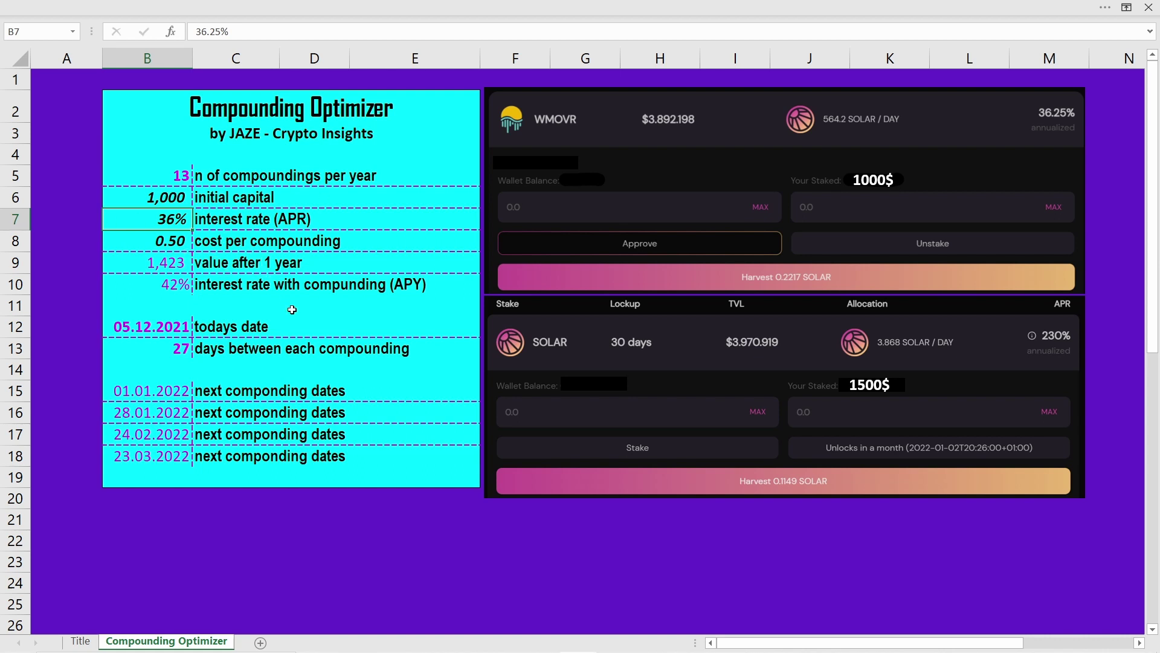
pyautogui.moveTo(151, 327); pyautogui.dragTo(417, 326)
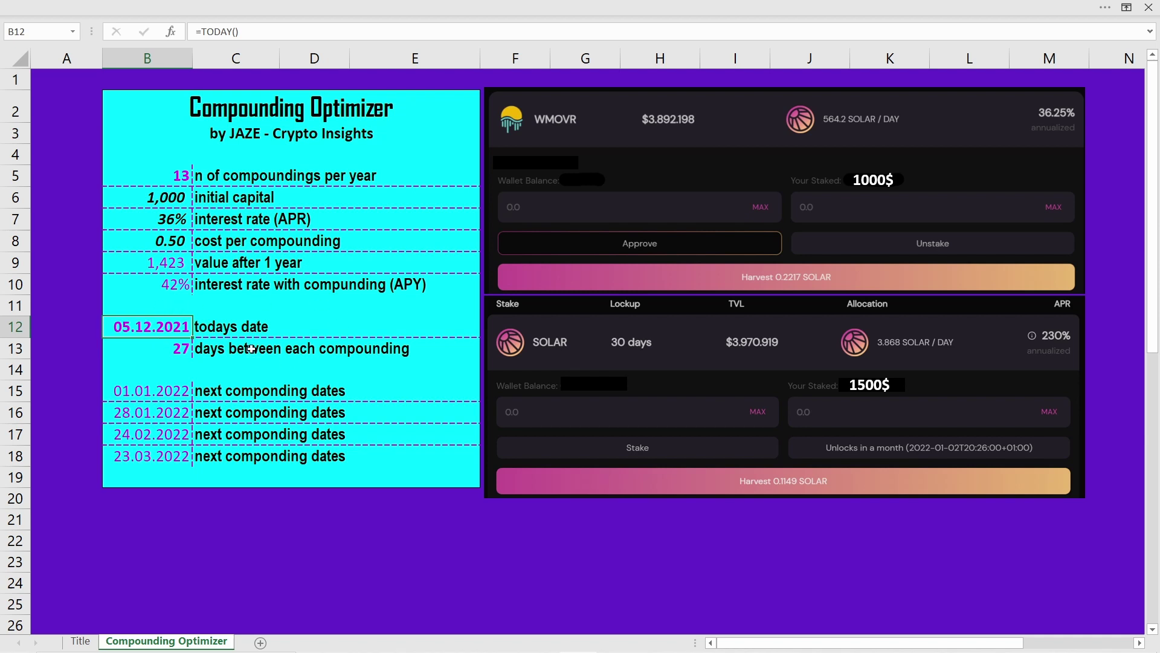
pyautogui.click(179, 343)
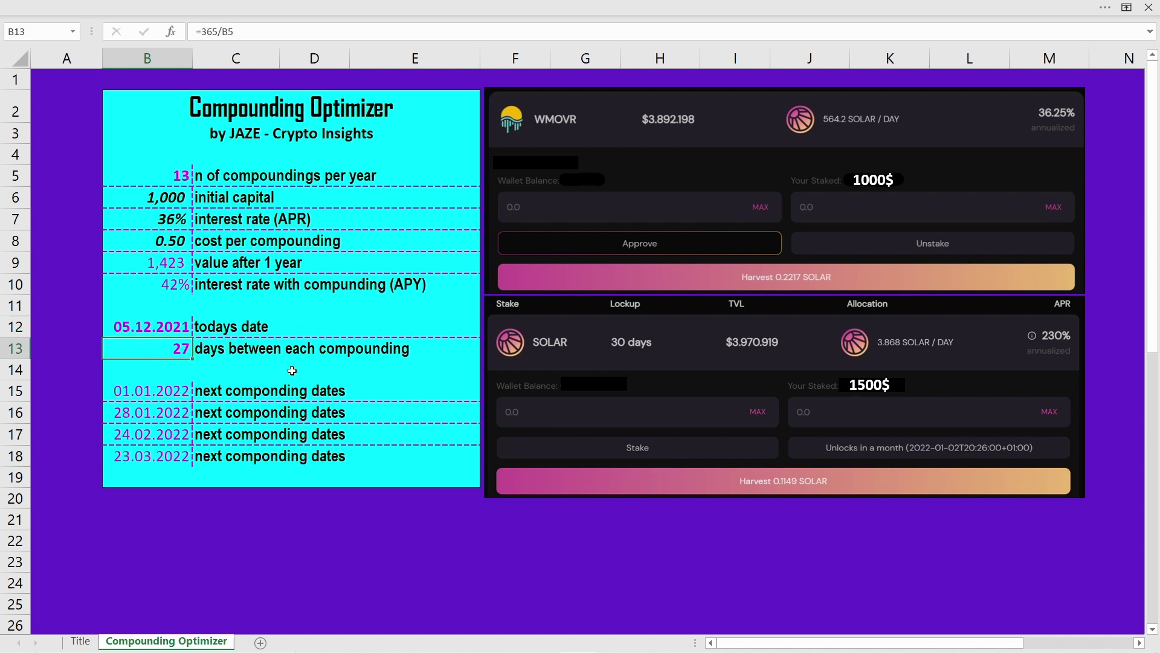
pyautogui.moveTo(180, 392); pyautogui.dragTo(172, 457)
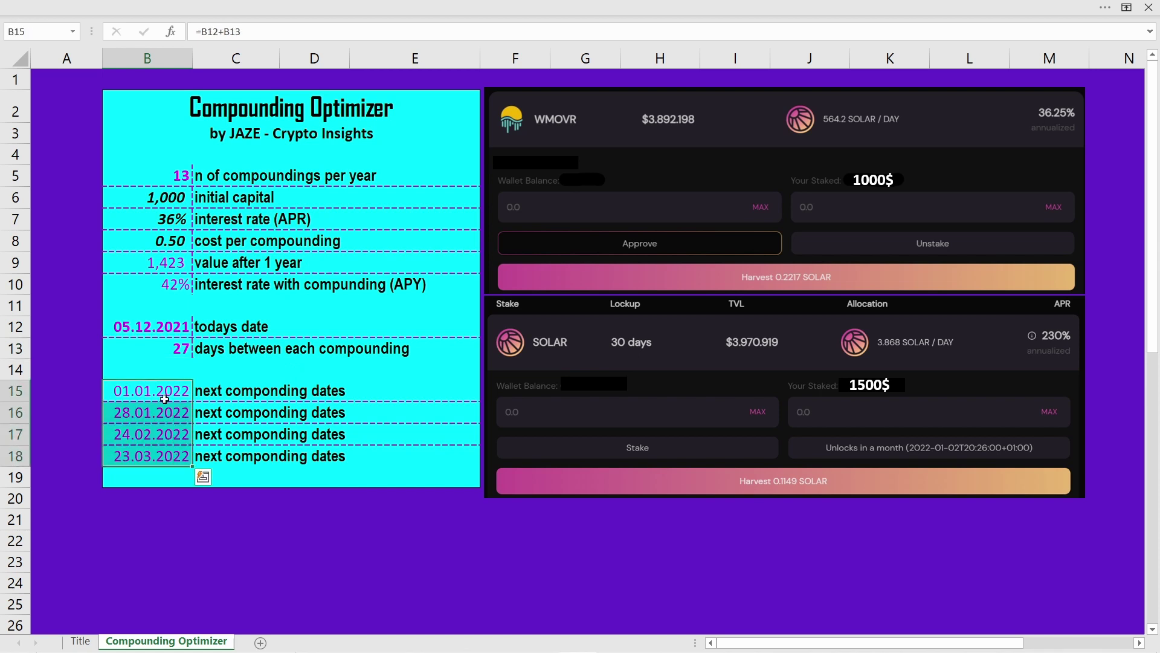
pyautogui.click(181, 171)
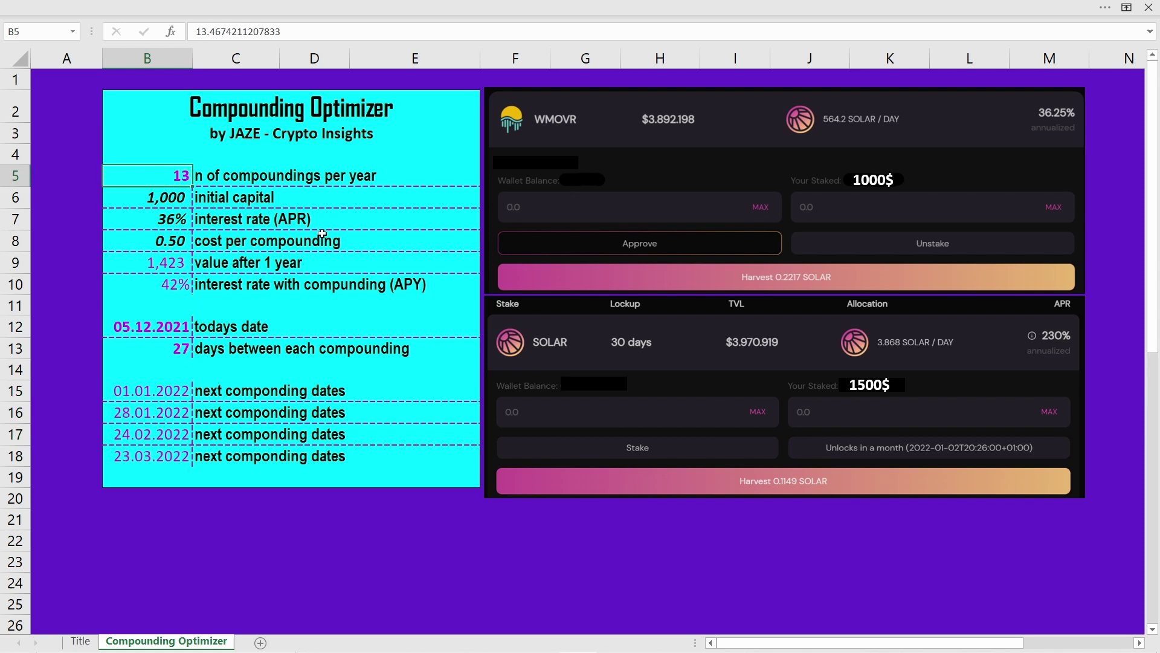
pyautogui.click(173, 353)
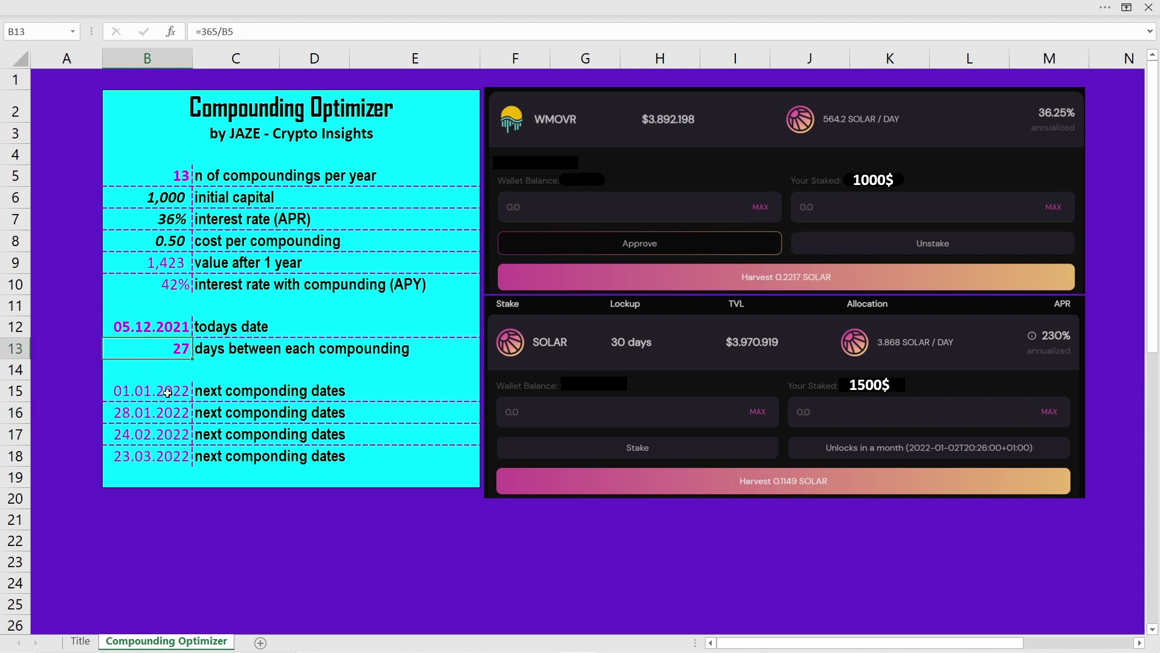
pyautogui.moveTo(167, 396); pyautogui.dragTo(170, 454)
pyautogui.click(77, 414)
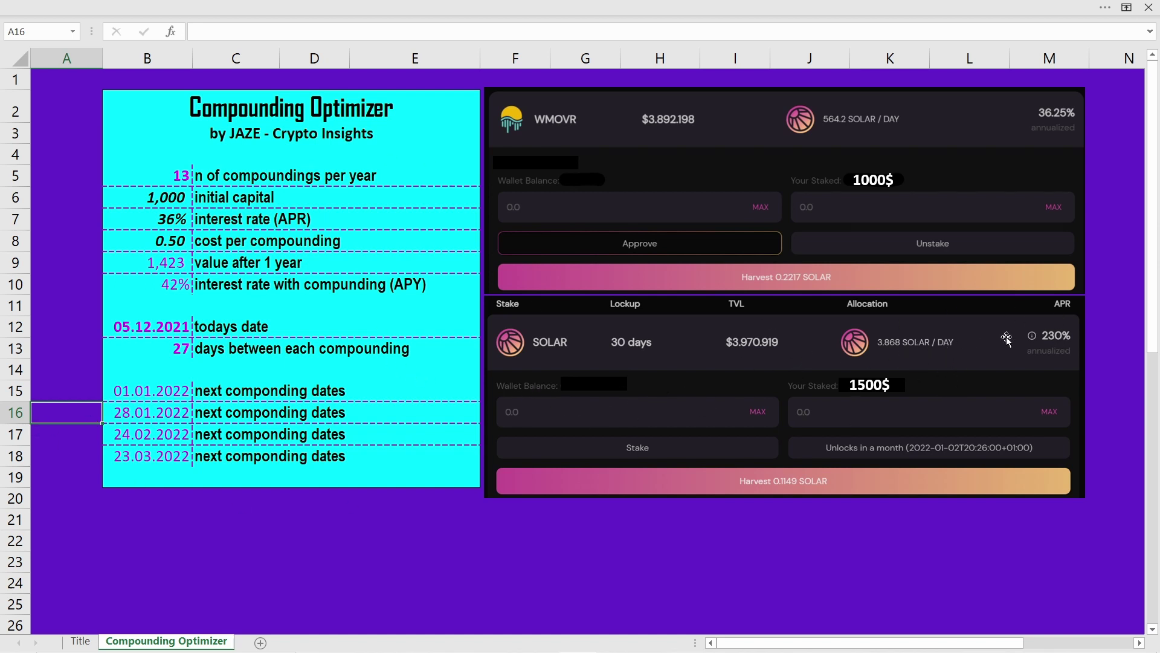
# - Change the initial capital to 1,500 and the interest rate to 230%
pyautogui.click(163, 200)
pyautogui.click(229, 30)
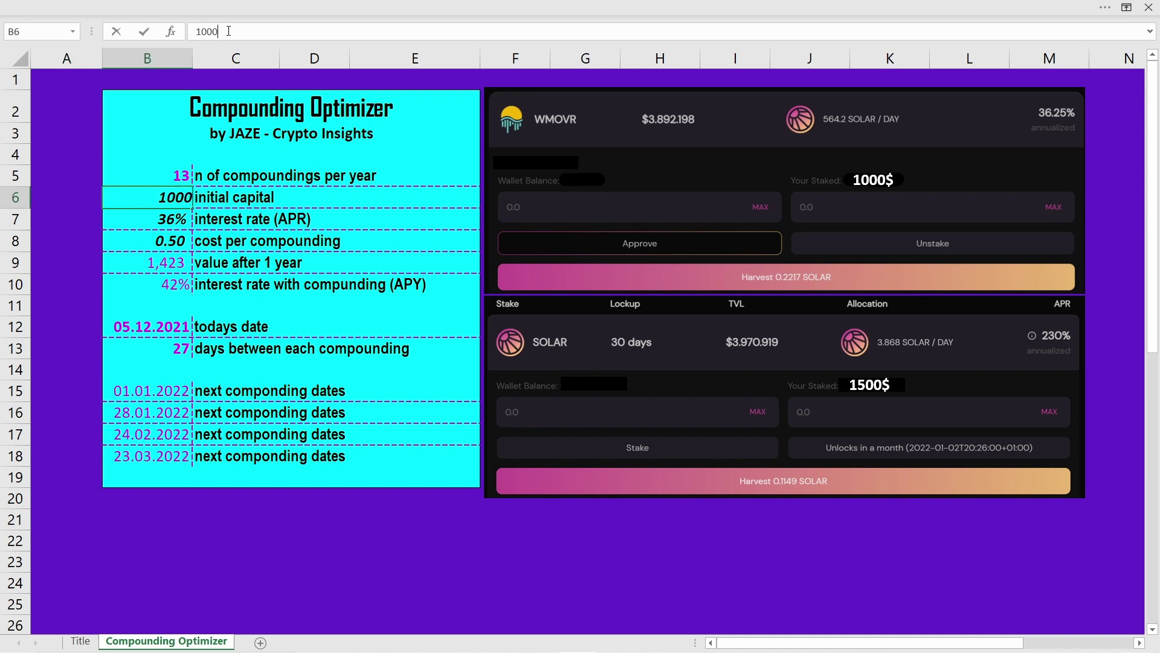
pyautogui.press('BackSpace')
pyautogui.press('BackSpace')
pyautogui.press('BackSpace')
pyautogui.write('500')
pyautogui.press('Return')
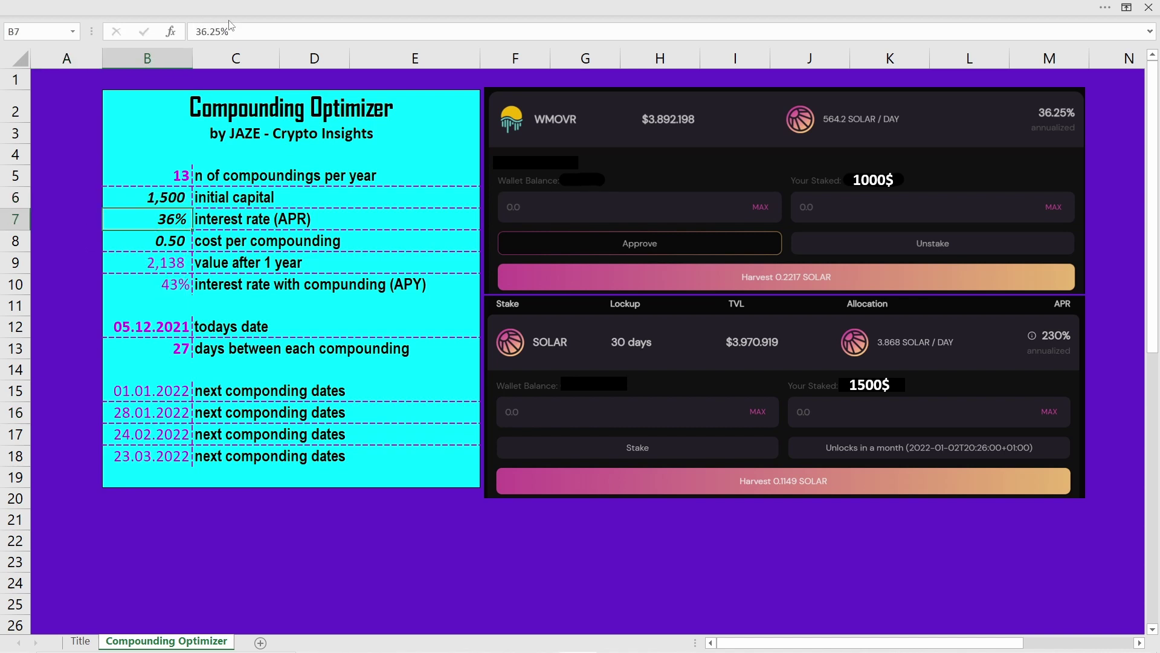
pyautogui.moveTo(221, 28); pyautogui.dragTo(196, 33)
pyautogui.write('230')
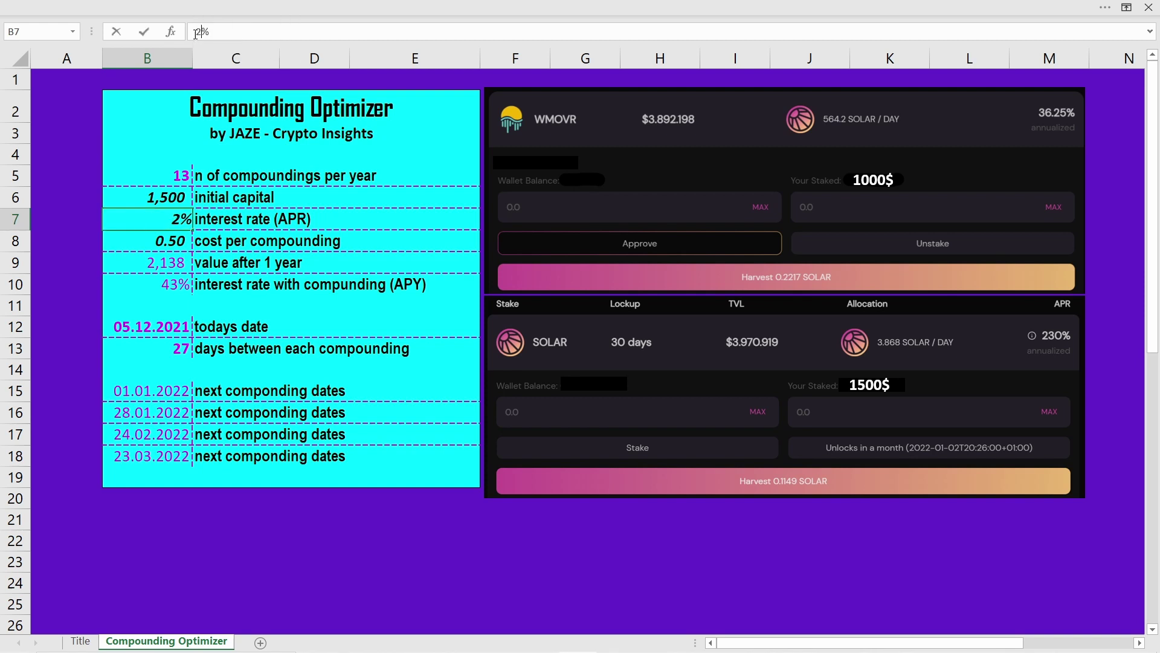
pyautogui.press('Return')
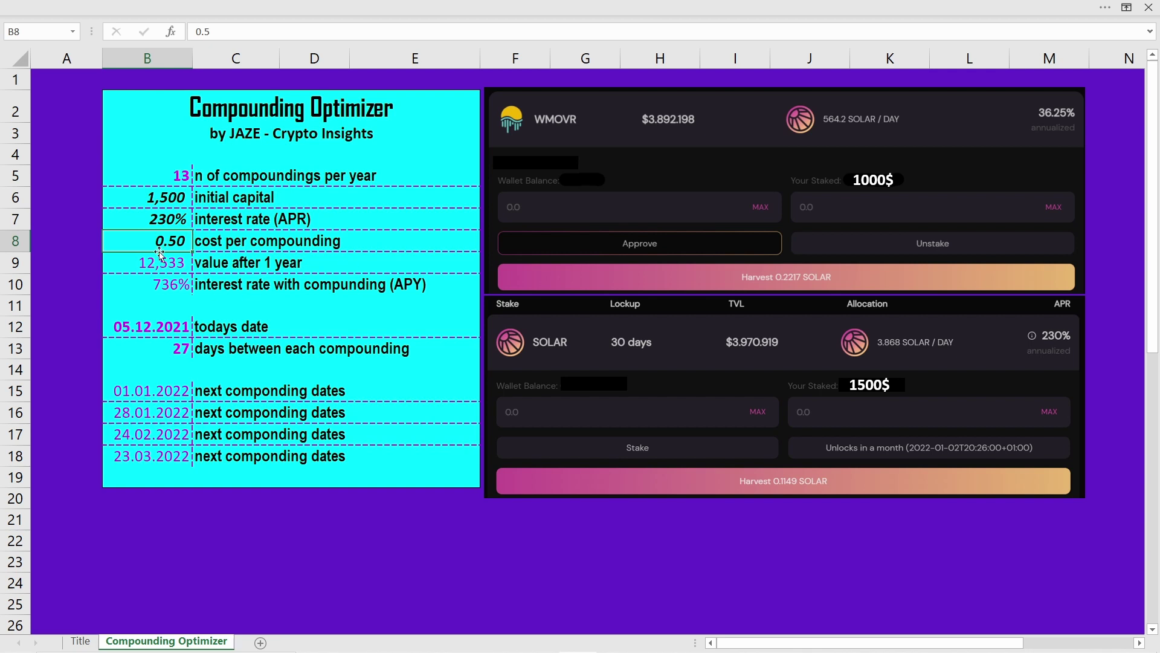
# - Check the rate, APY formula and compoundings cells, then reopen Solver with Alt+A, Y, 2
pyautogui.click(174, 218)
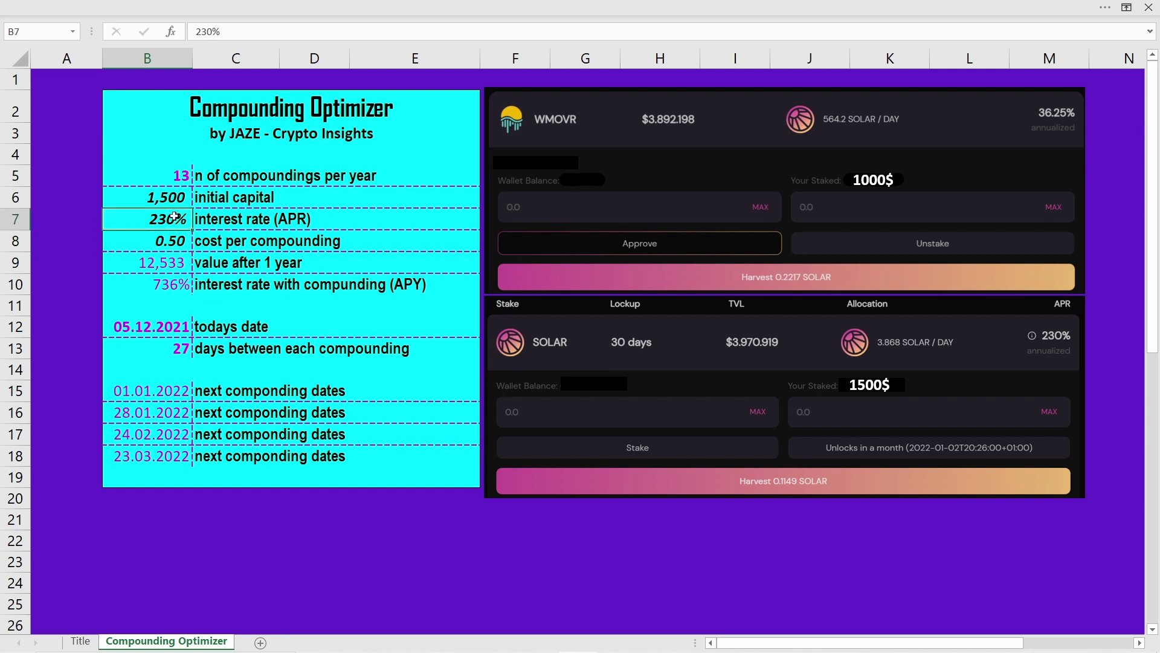
pyautogui.click(188, 287)
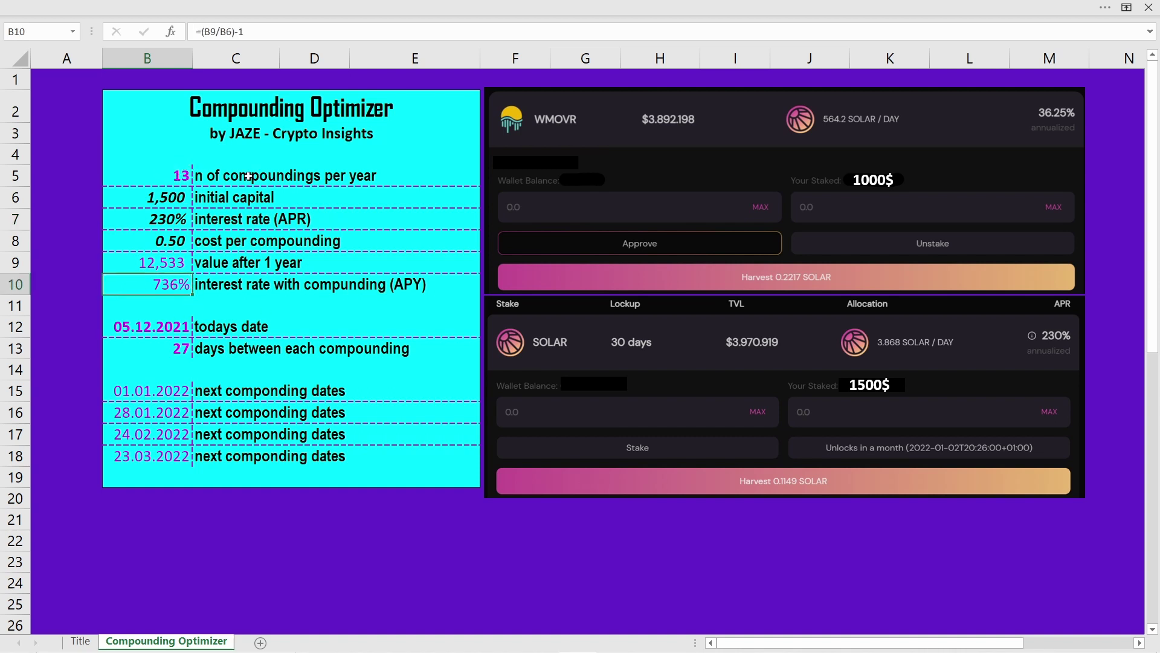
pyautogui.click(178, 176)
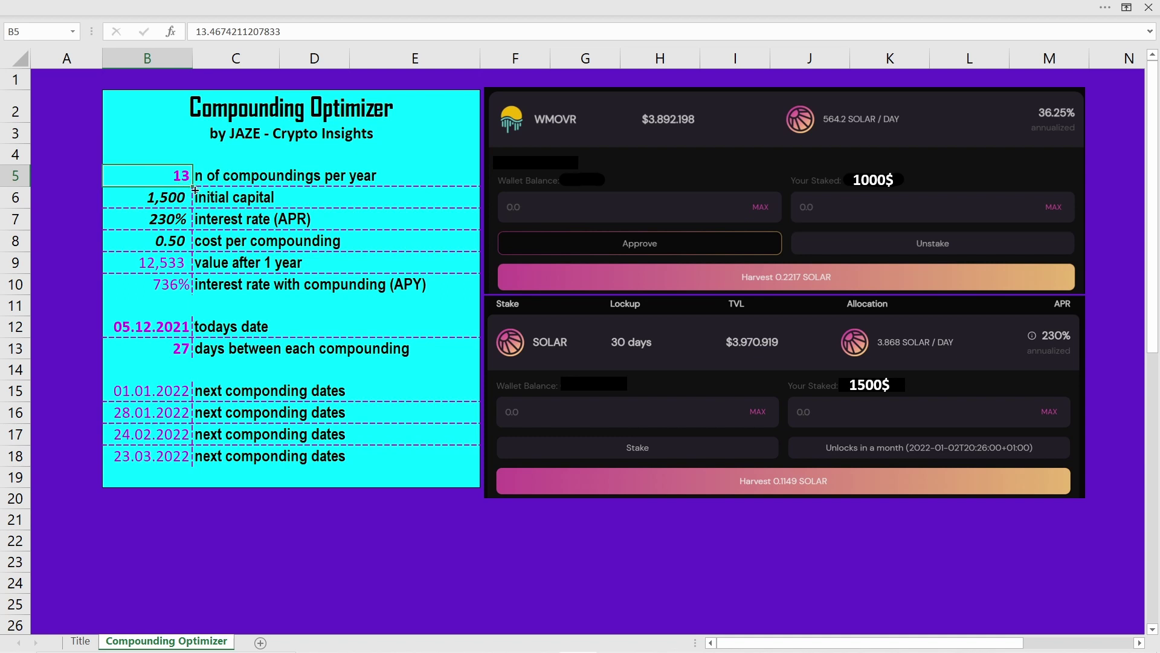
pyautogui.hotkey('alt', 'a')
pyautogui.press('y')
pyautogui.press('2')
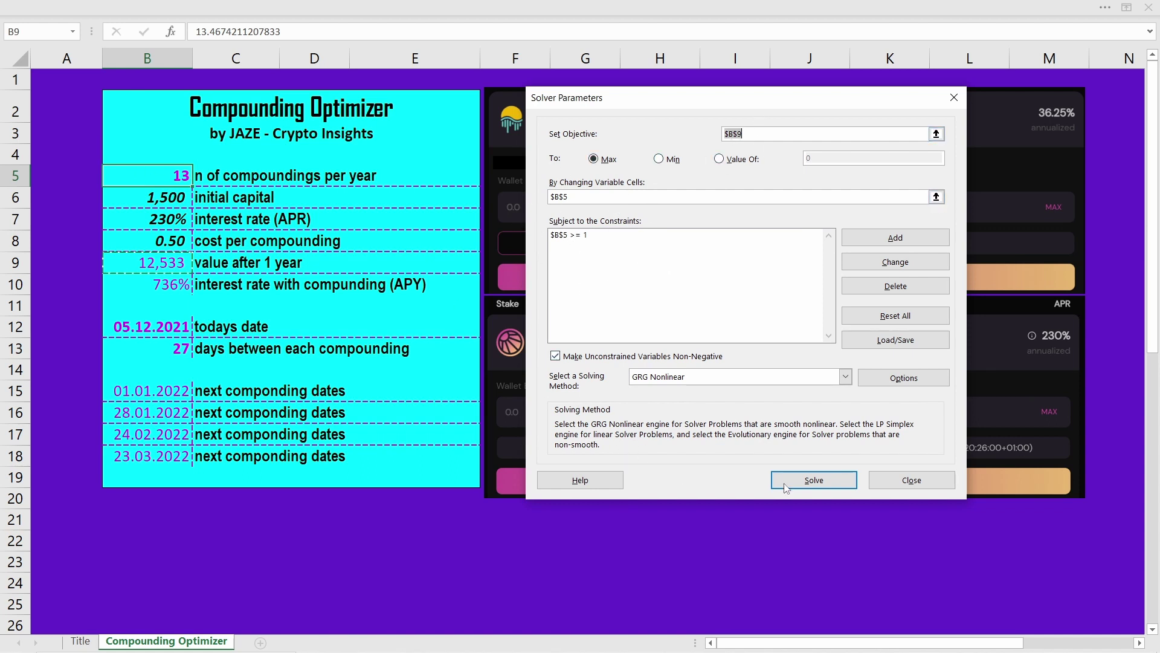
# - Solve and keep the 278-compoundings solution, then select the staking screenshot group
pyautogui.click(813, 479)
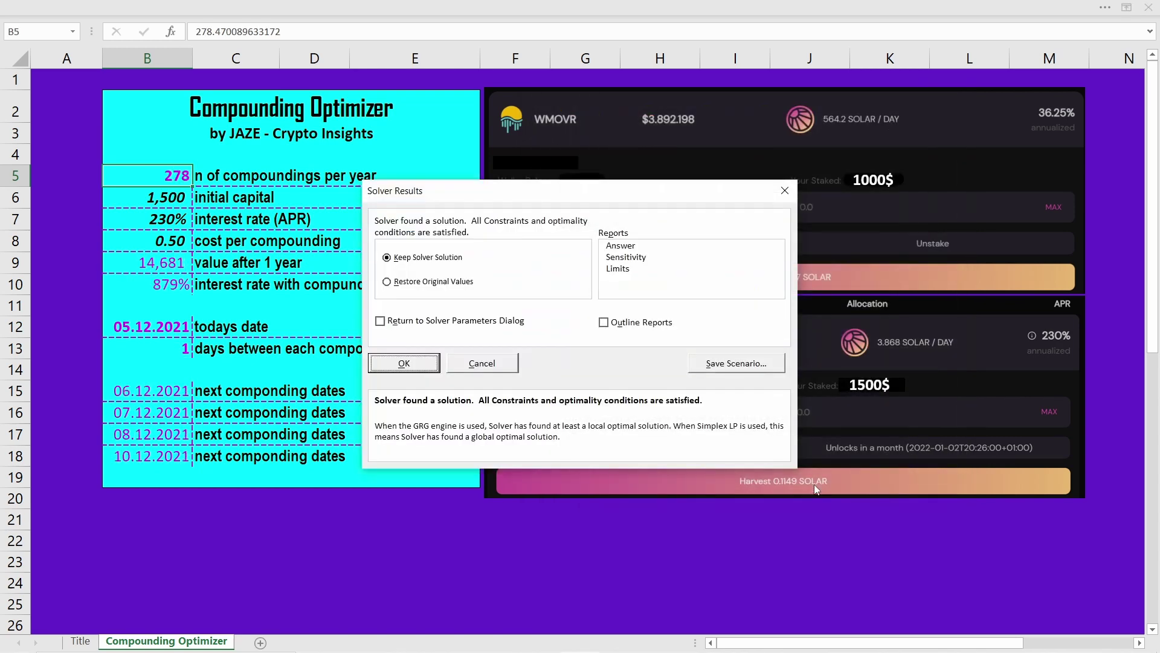
pyautogui.click(404, 363)
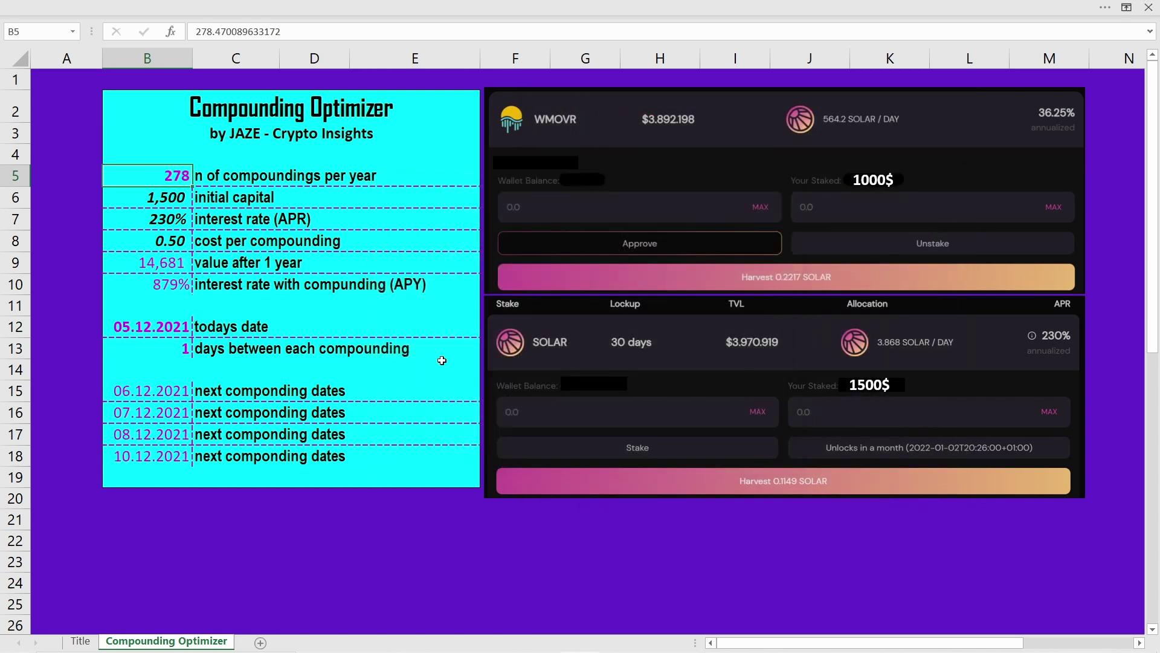
pyautogui.click(586, 336)
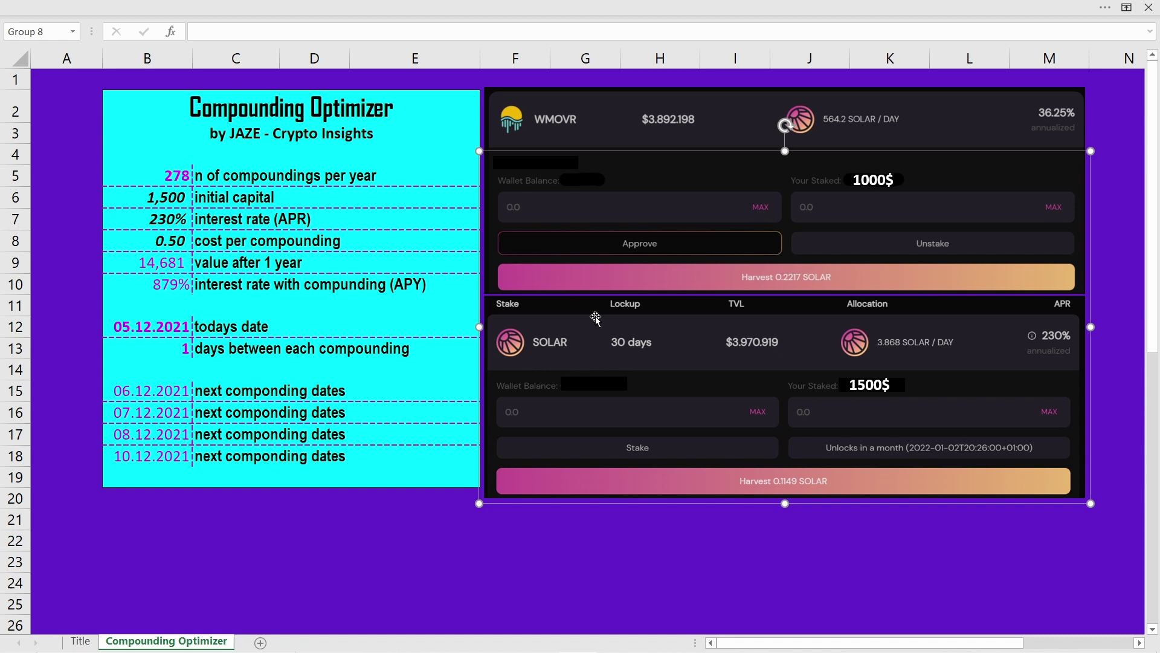
pyautogui.click(163, 266)
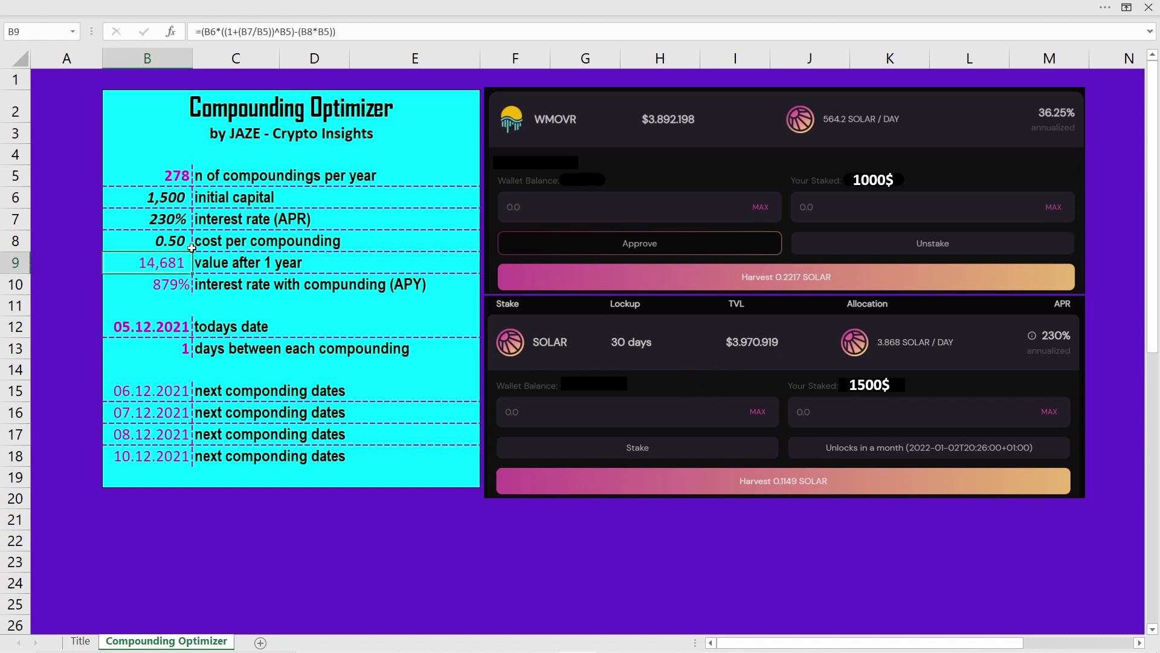
pyautogui.click(172, 218)
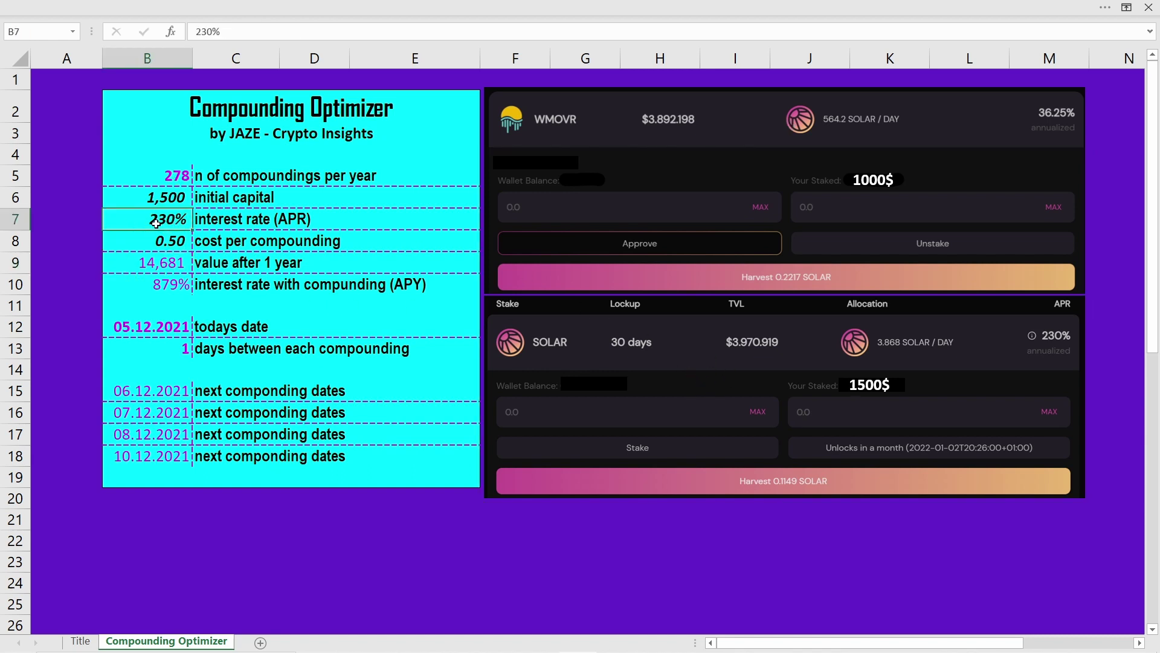
pyautogui.click(170, 292)
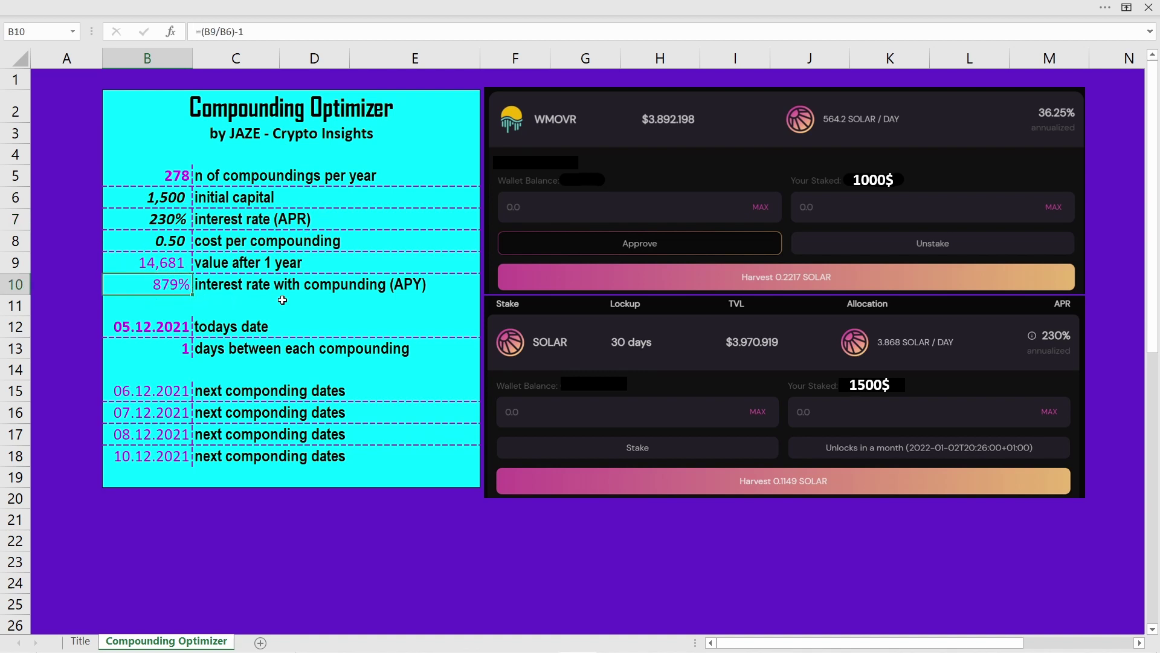
pyautogui.click(179, 196)
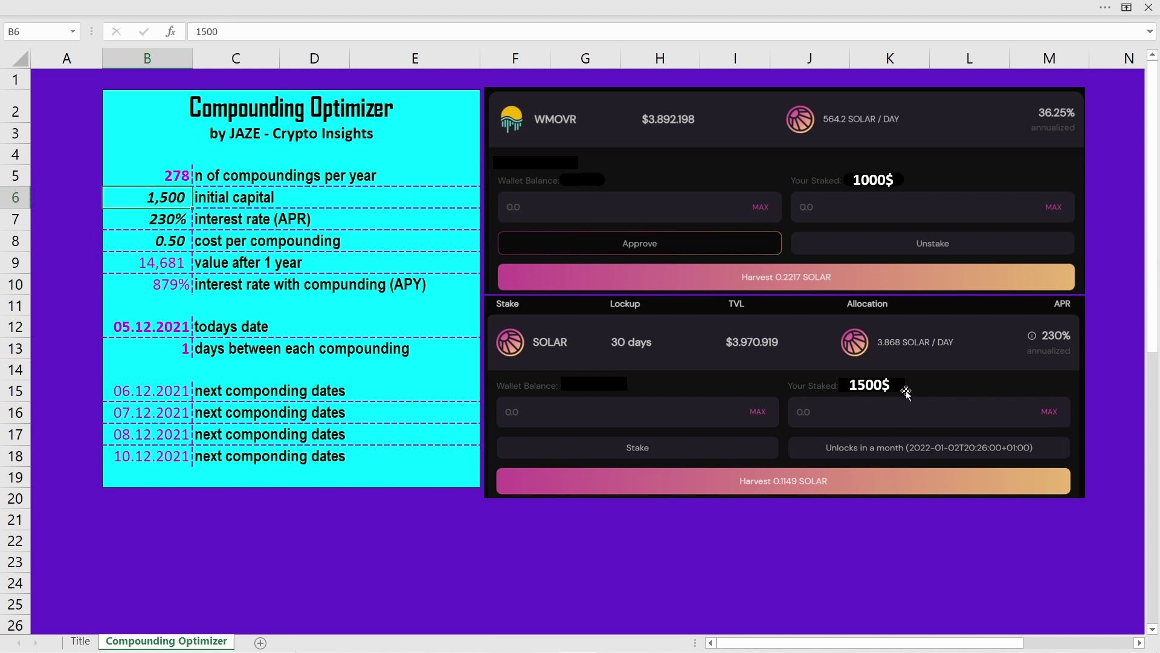
pyautogui.click(176, 261)
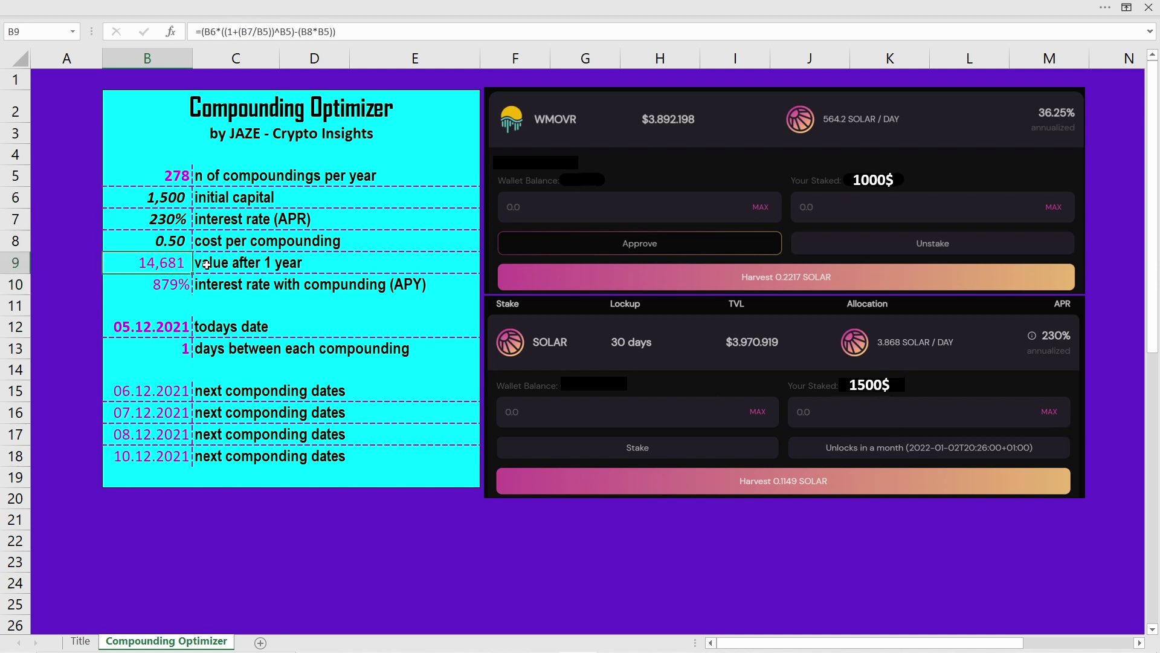
# - Copy B9 and paste its value 14681.4 into A9 as a number
pyautogui.click(181, 175)
pyautogui.rightClick(174, 253)
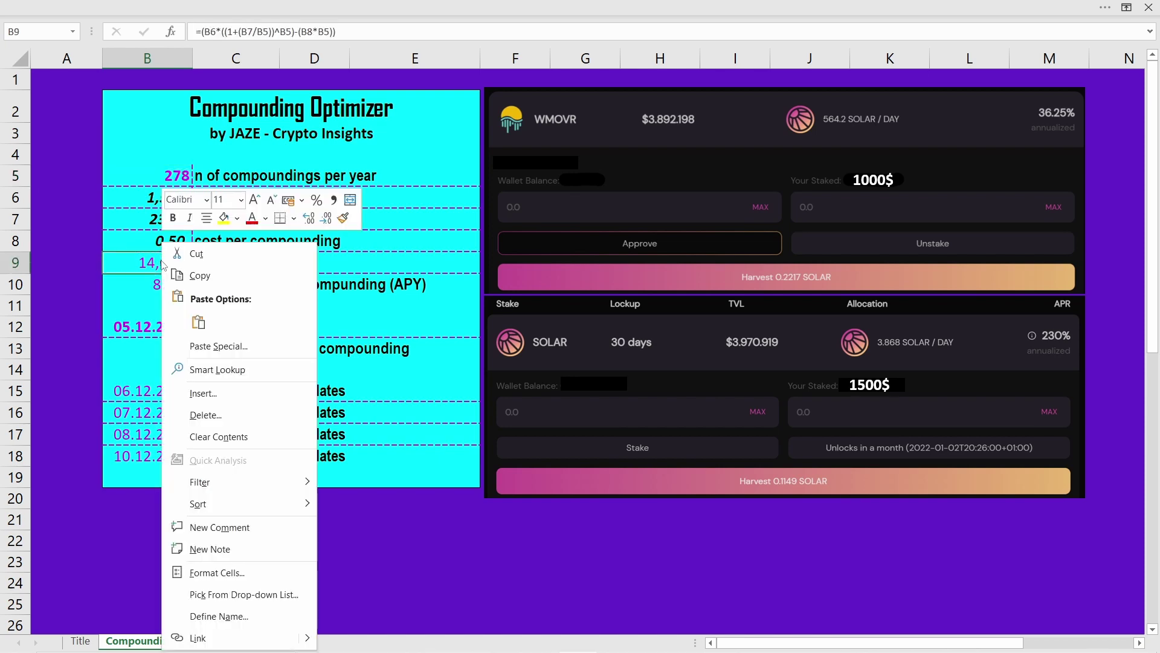
pyautogui.click(200, 272)
pyautogui.rightClick(60, 259)
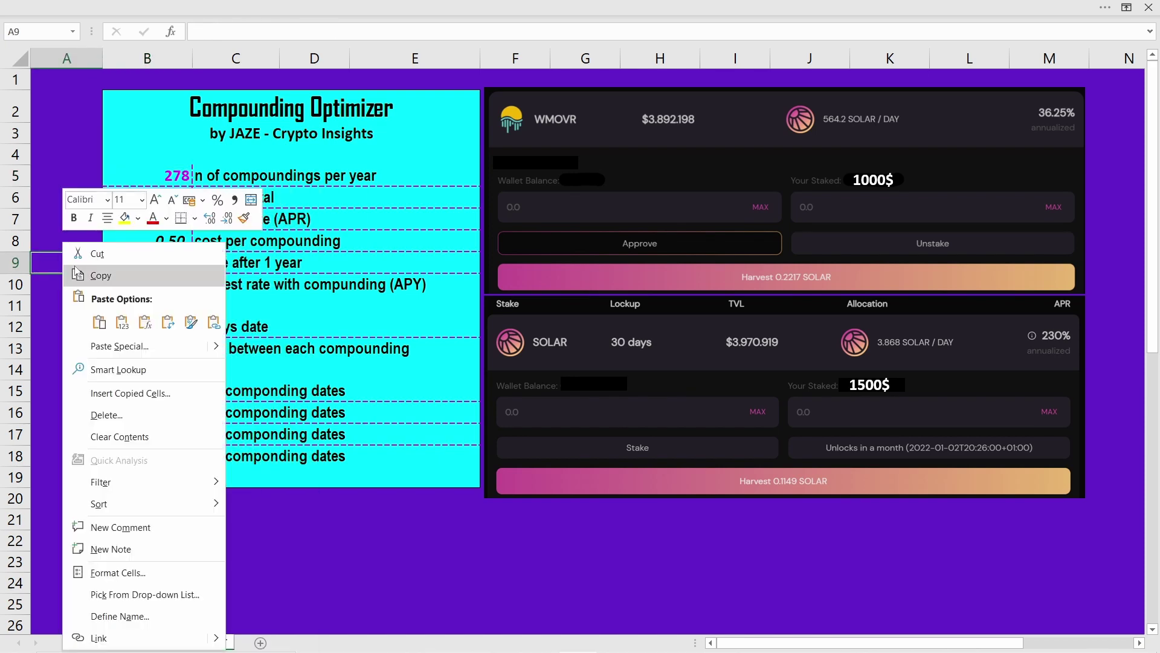
pyautogui.click(118, 315)
pyautogui.click(55, 299)
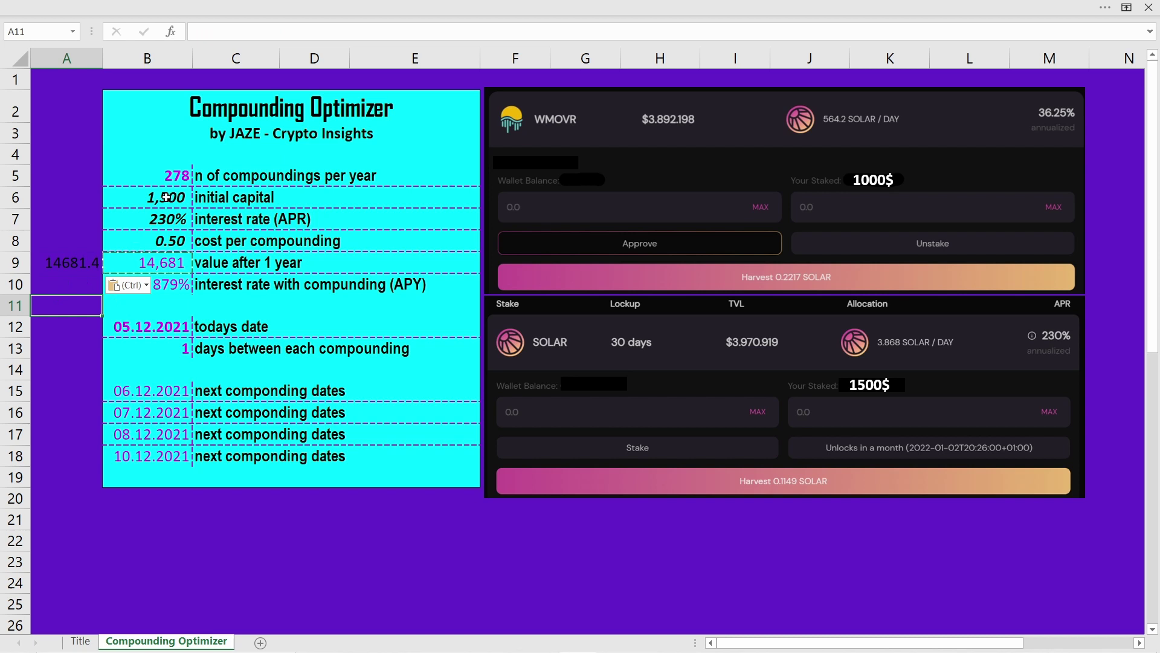
# - Try 100, then 278, then 10 compoundings per year in B5
pyautogui.click(169, 180)
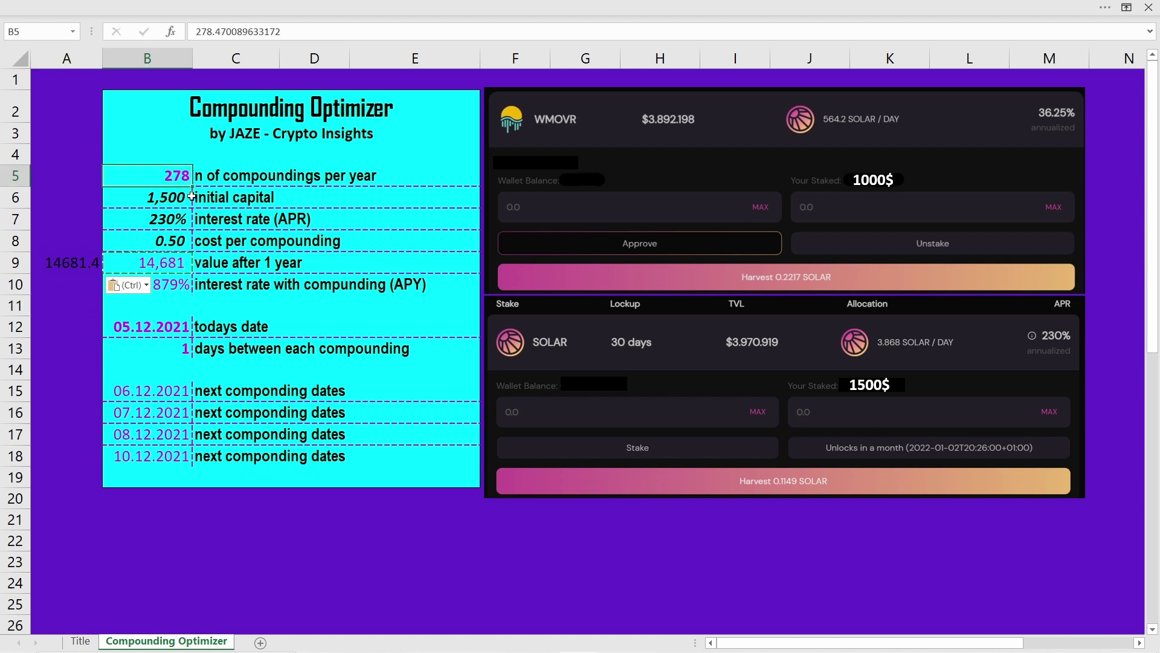
pyautogui.write('100')
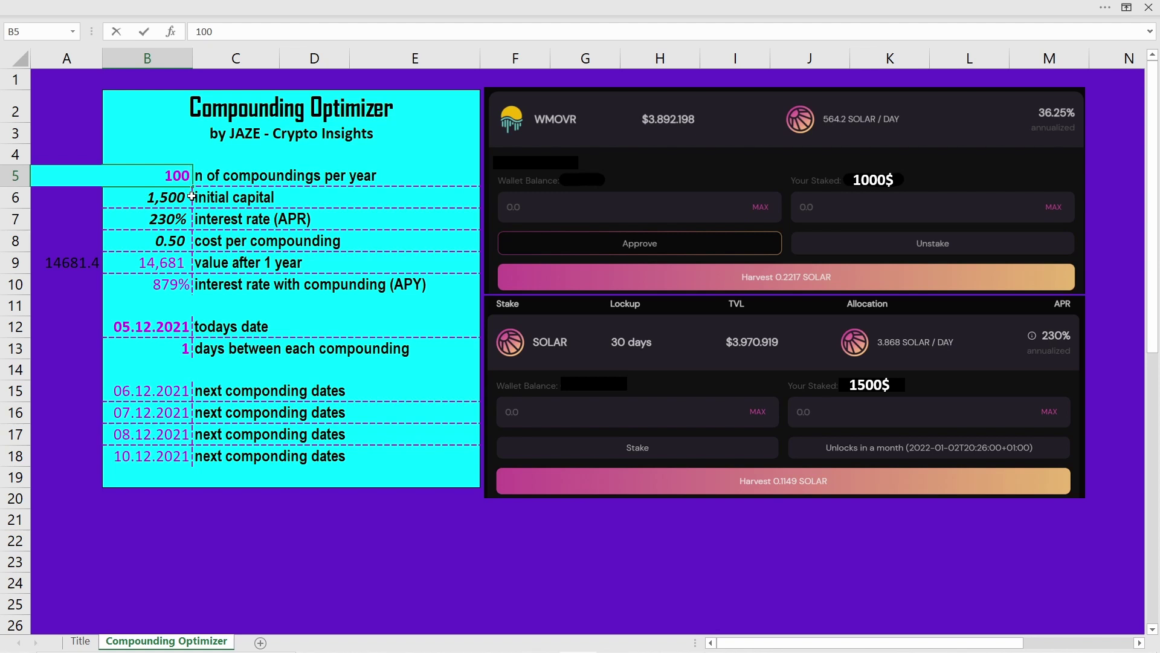
pyautogui.press('Return')
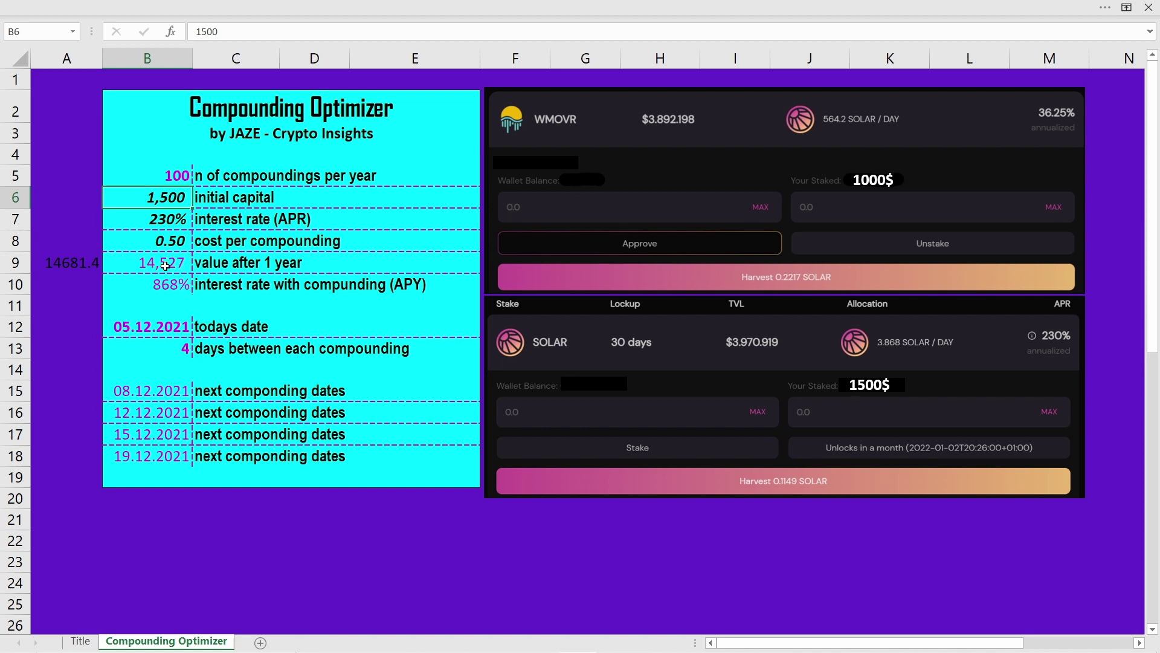
pyautogui.click(182, 174)
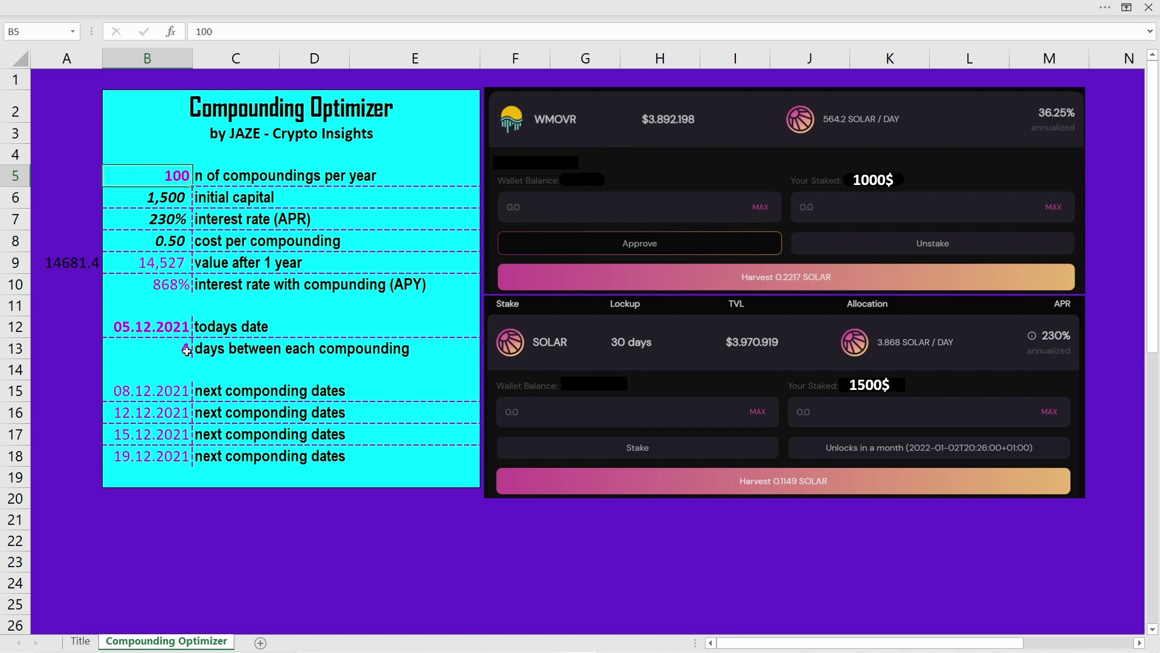
pyautogui.write('278')
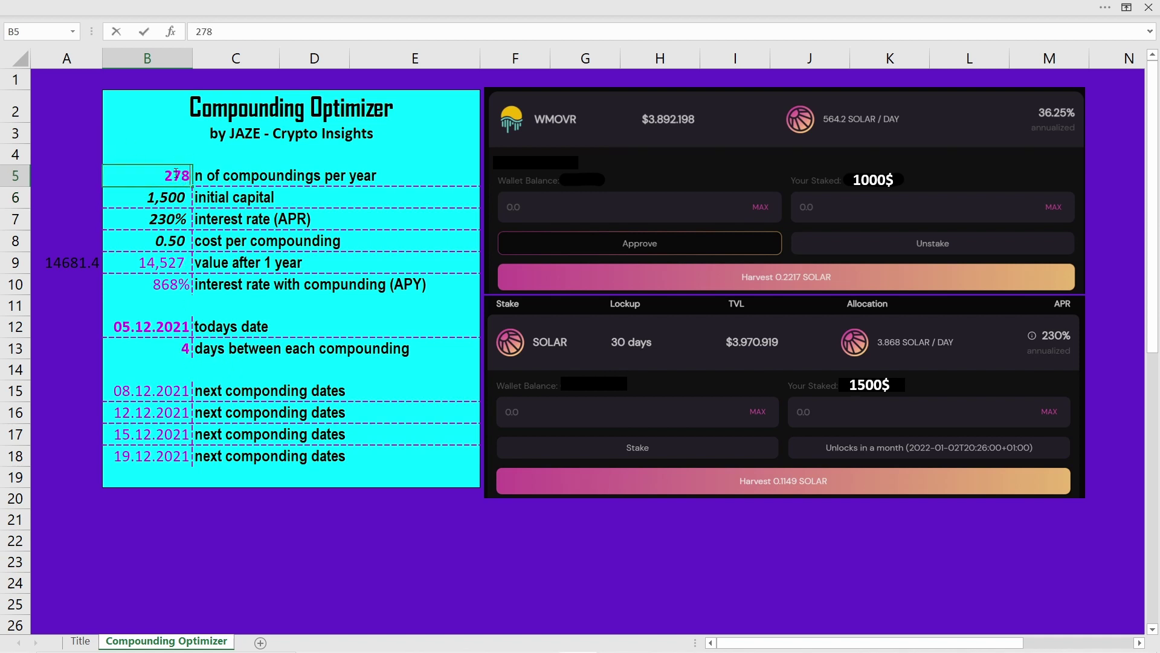
pyautogui.press('Return')
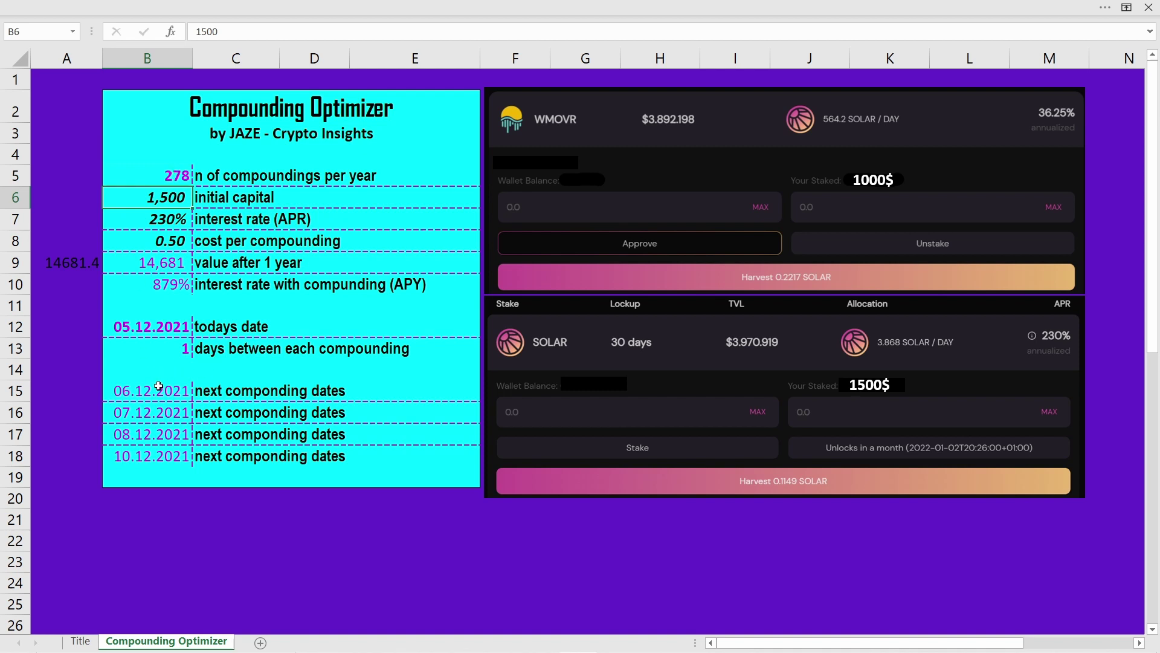
pyautogui.click(170, 176)
pyautogui.write('10')
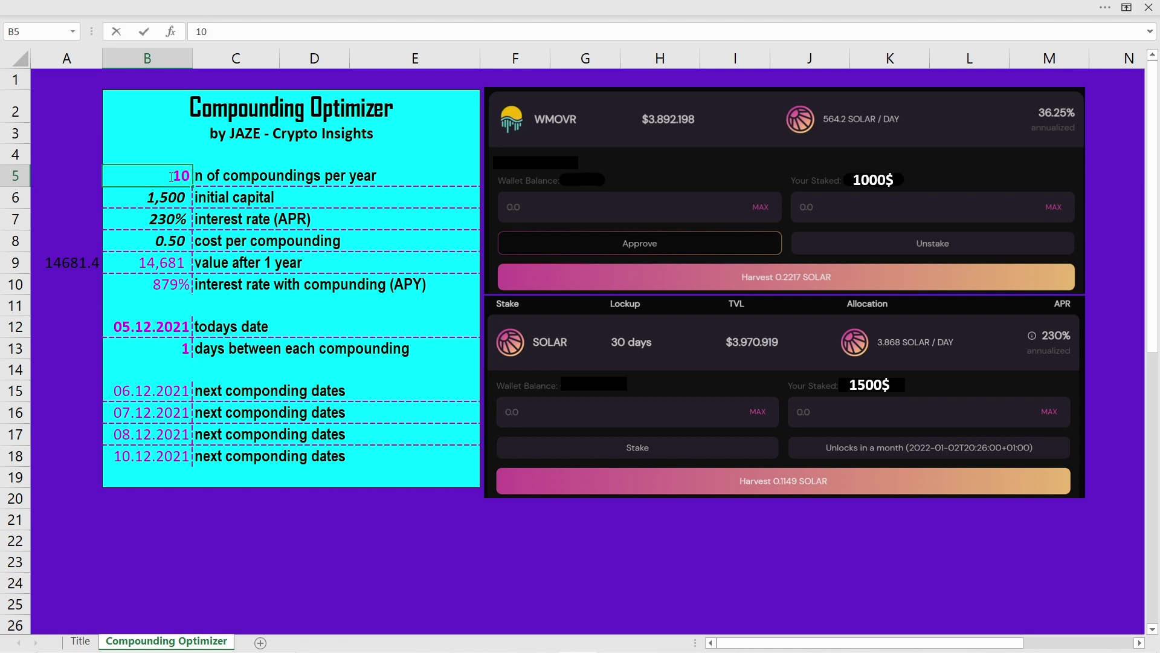
pyautogui.press('Return')
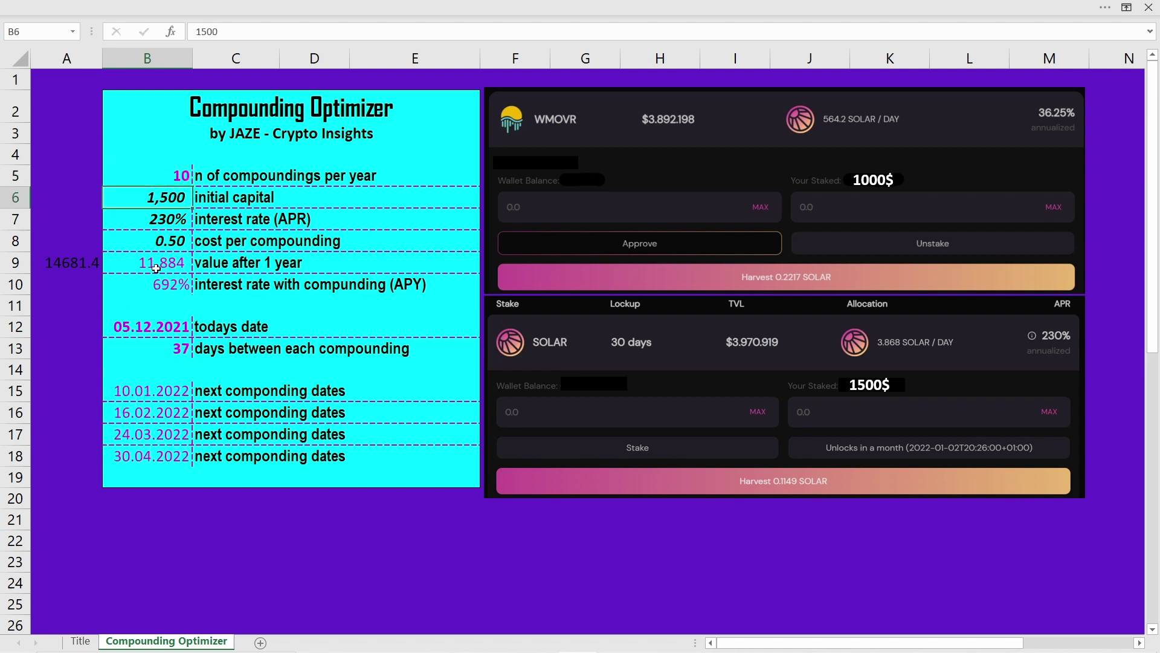